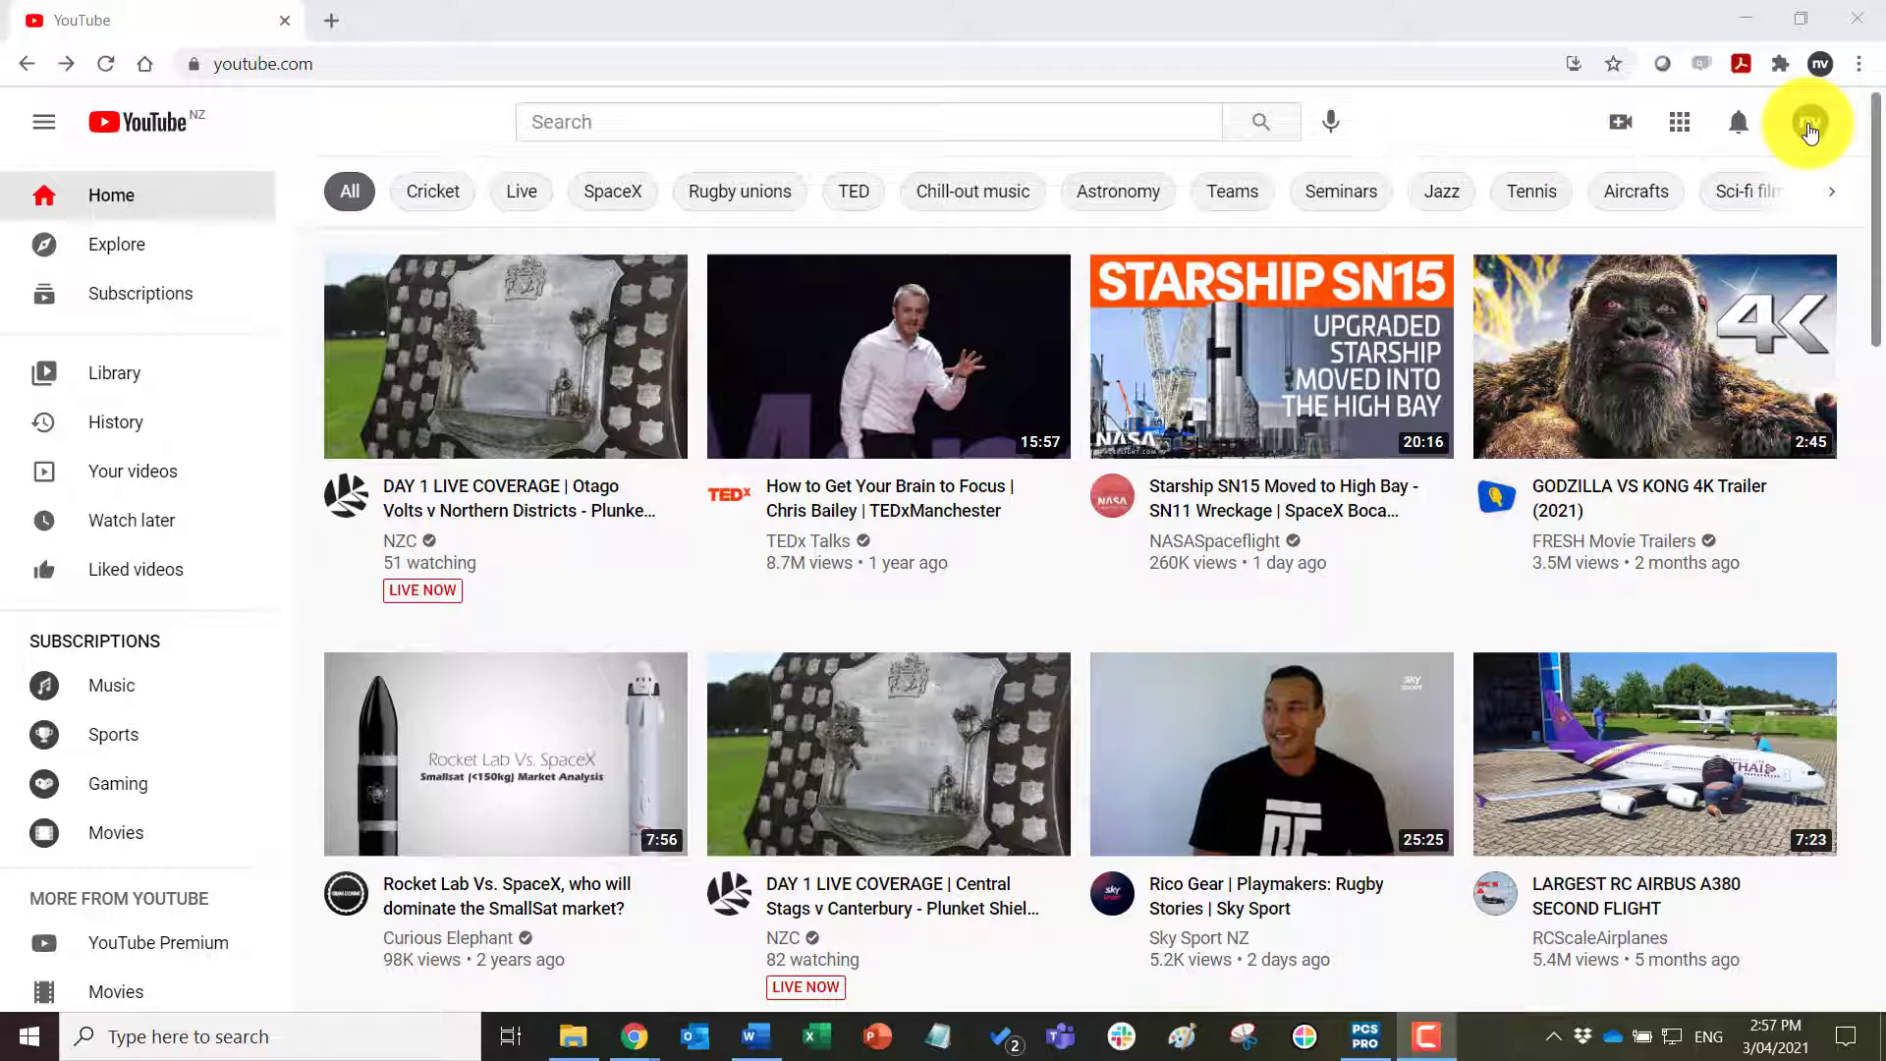
Go from the account menu to YouTube Studio's Live streaming Manage page.
click(1810, 126)
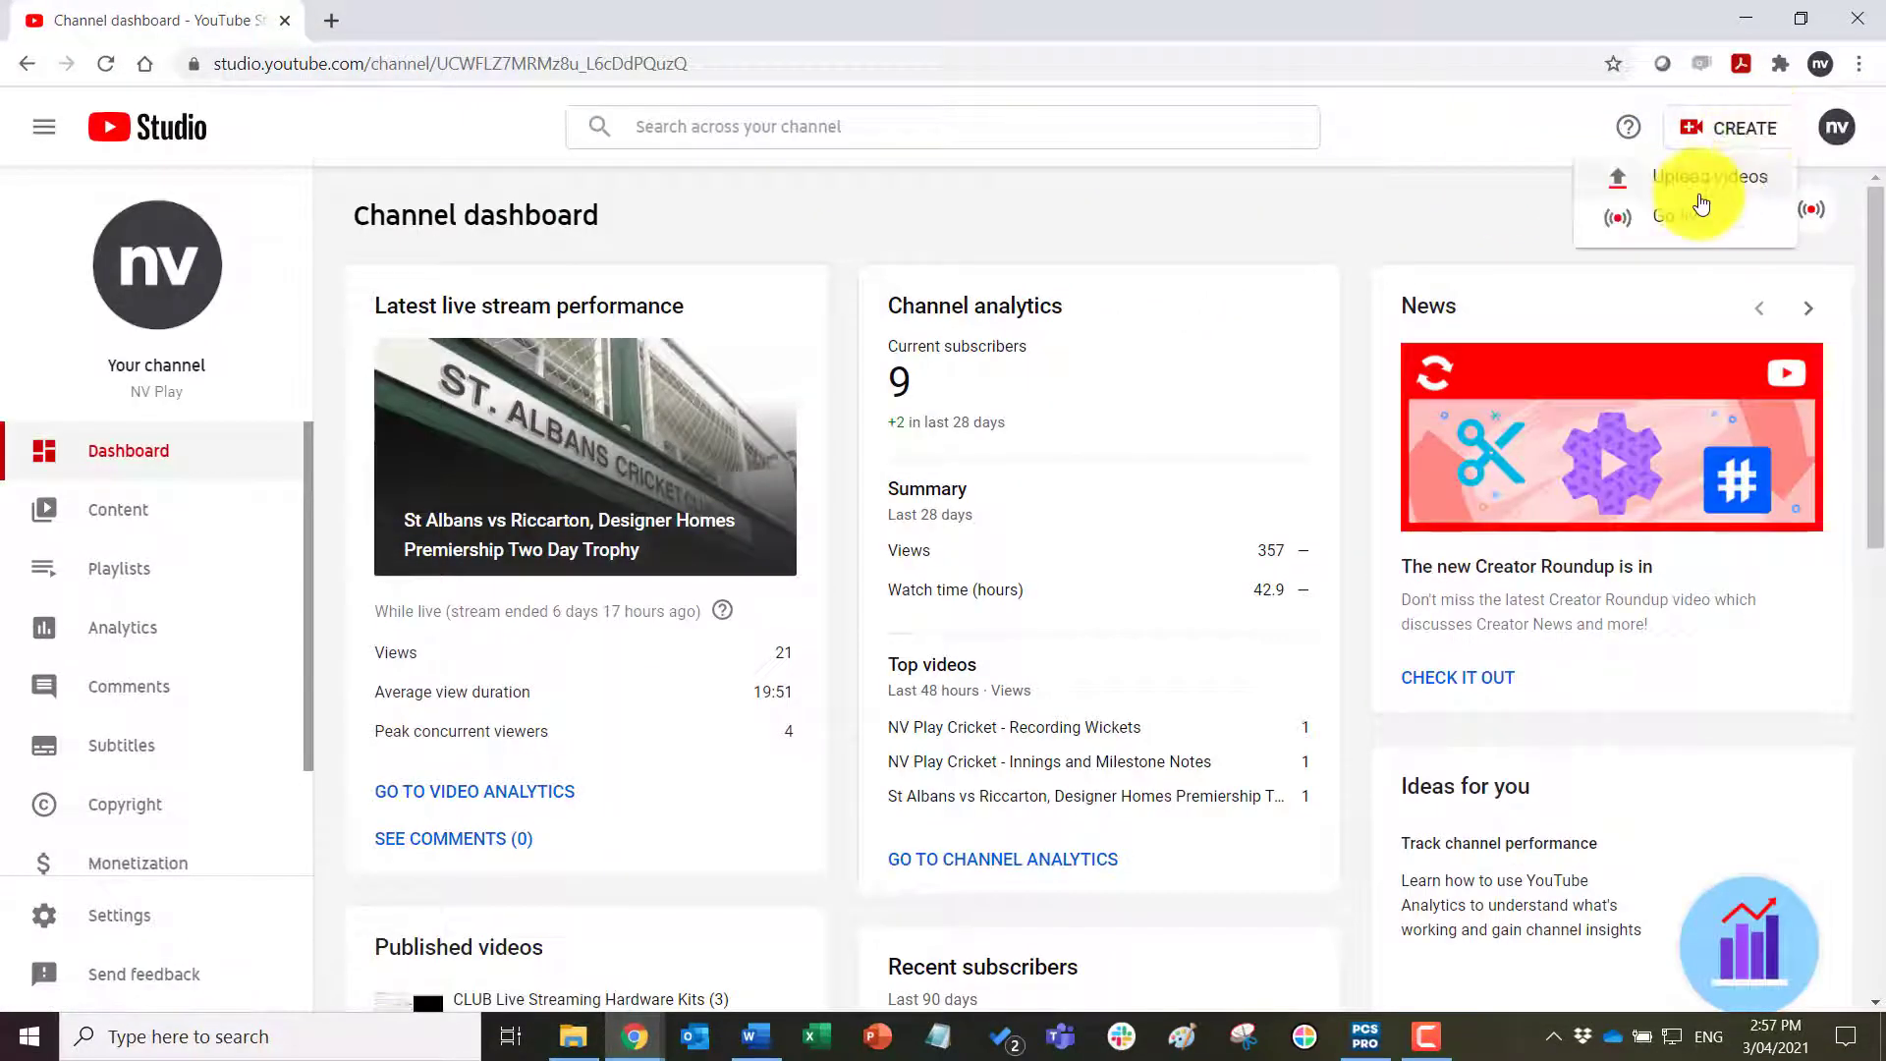
click(1676, 212)
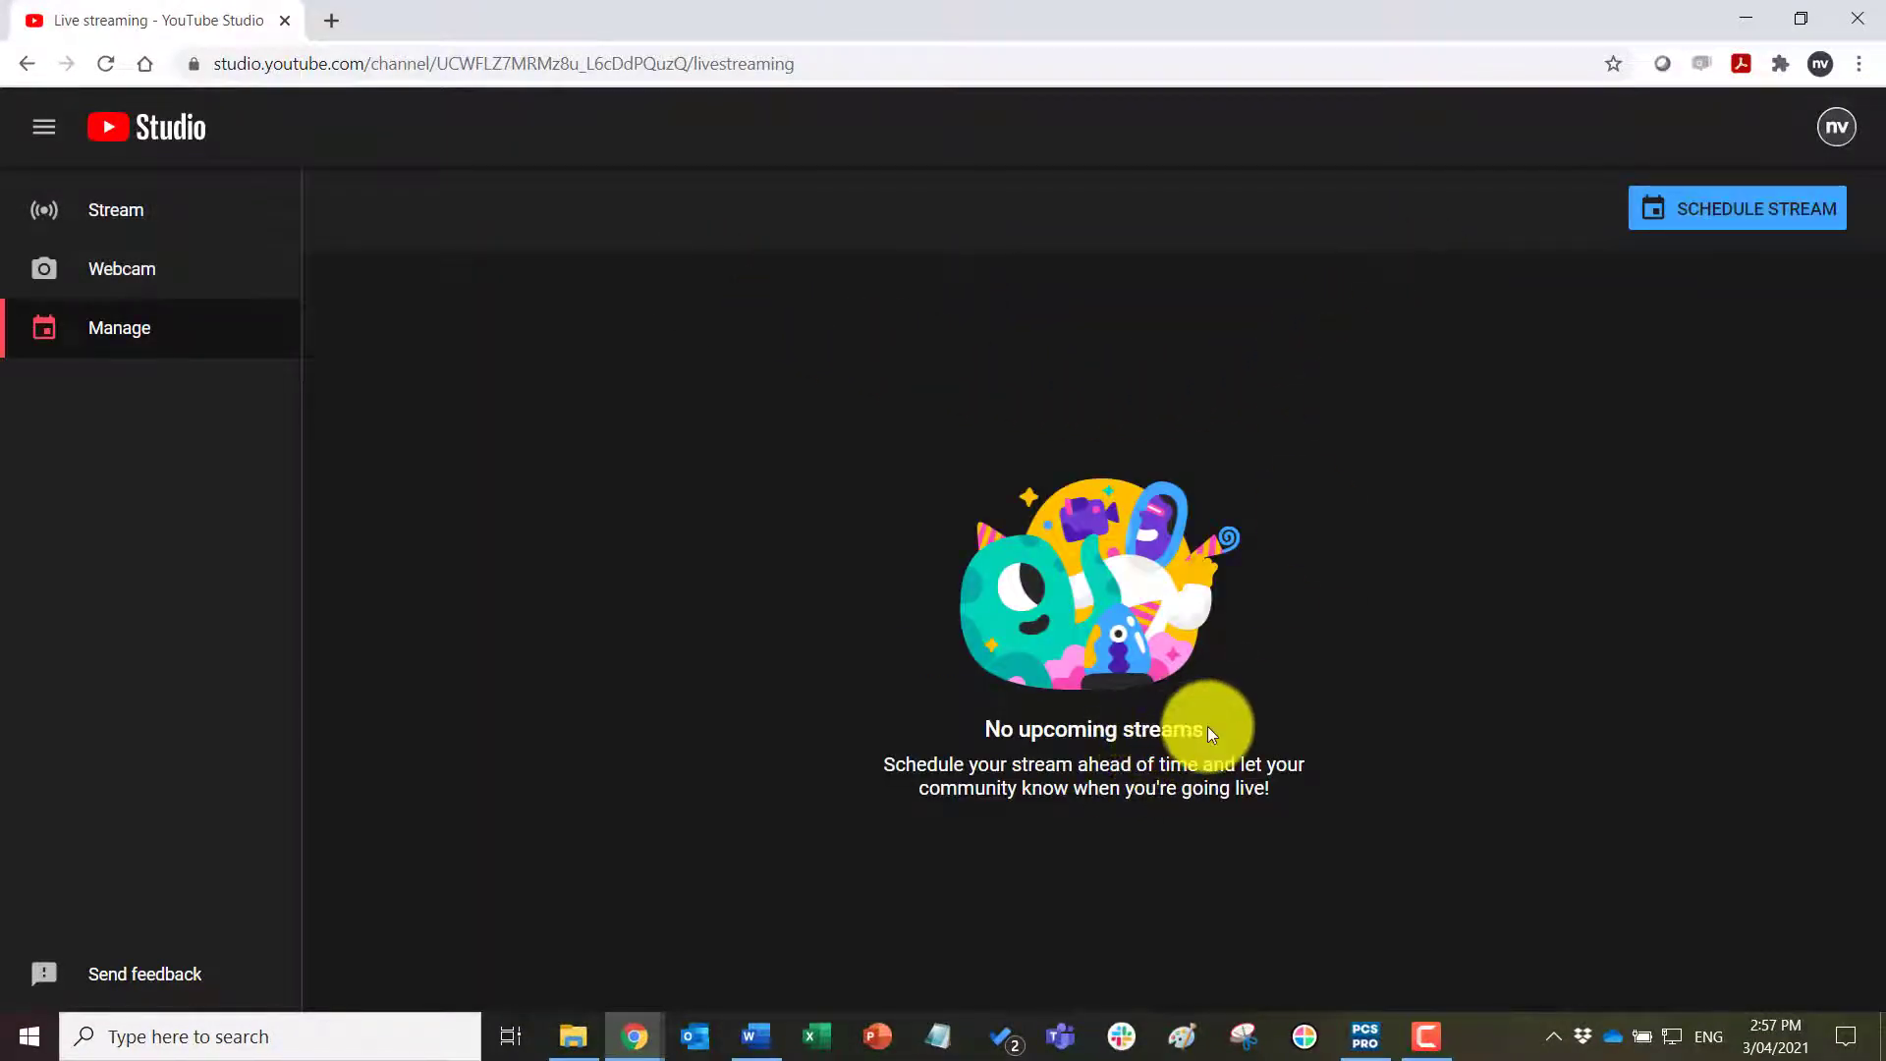
Start scheduling a stream to bring up the reuse-previous-settings choice.
click(1727, 214)
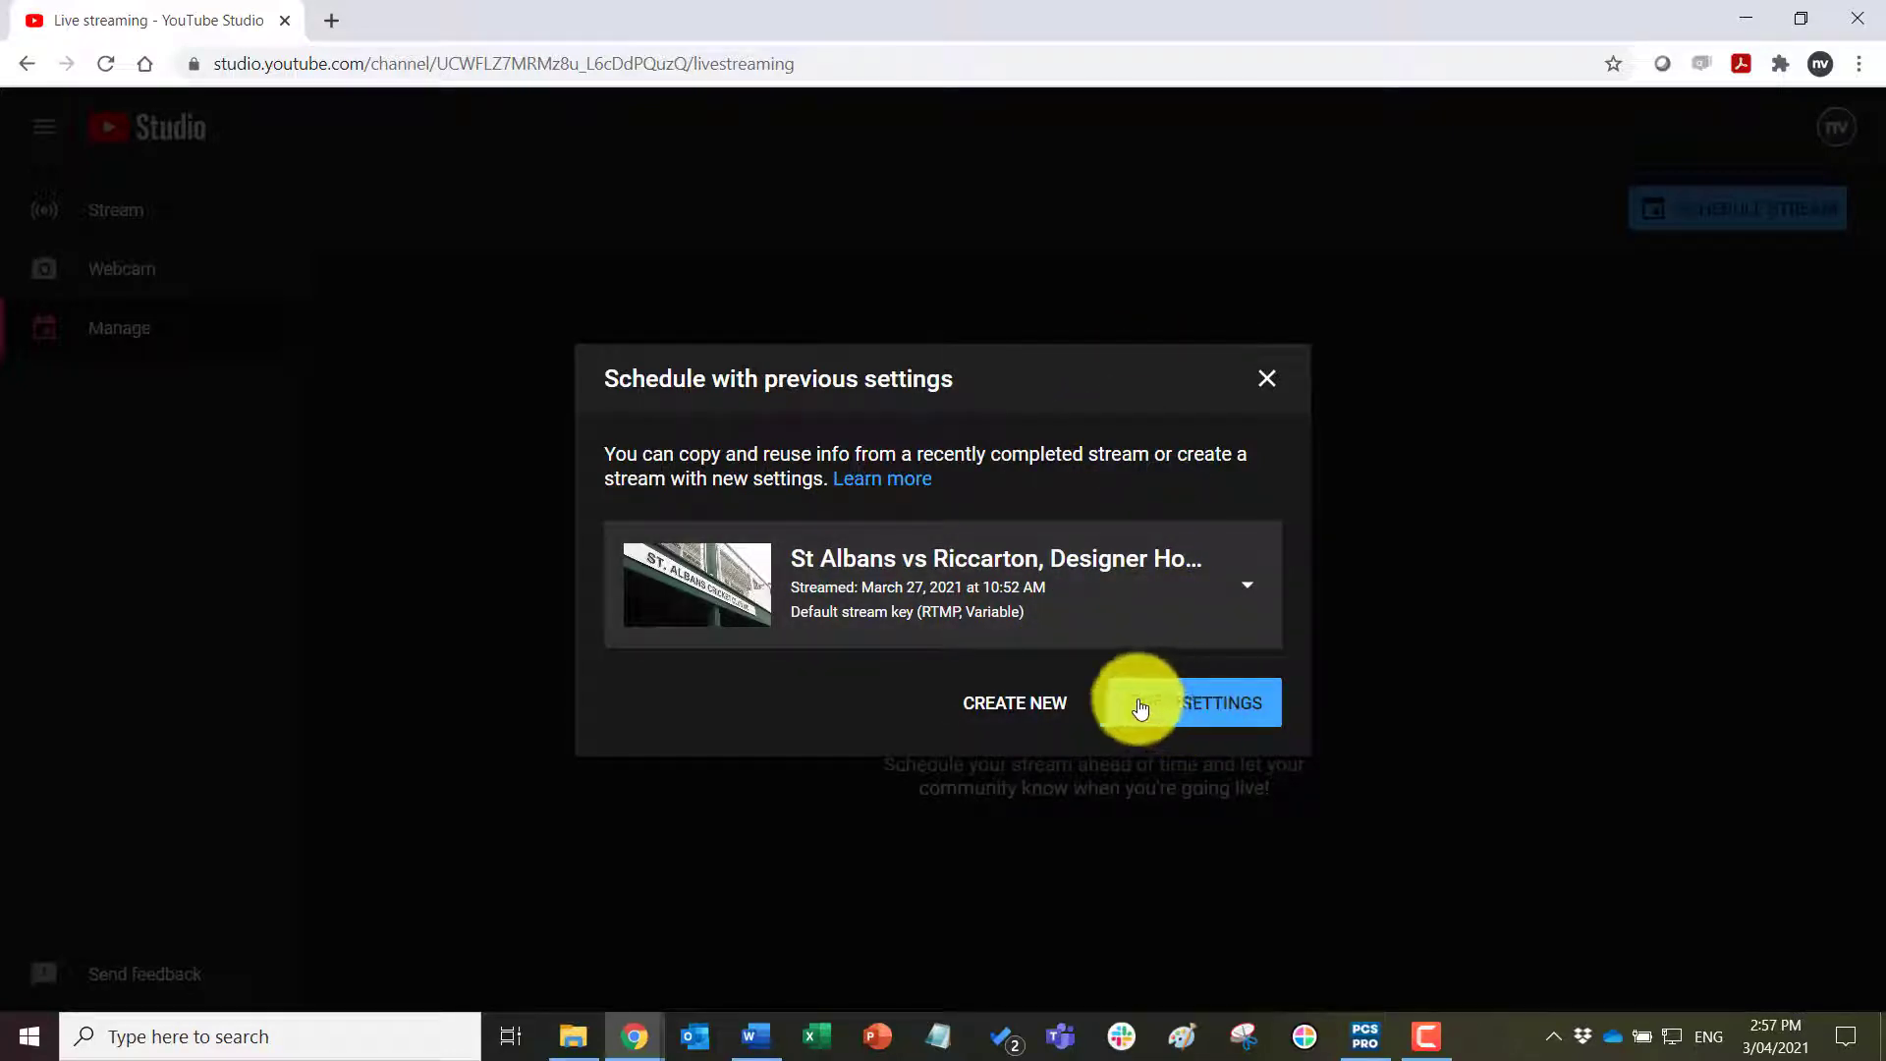
Create a new stream with fresh settings titled 'St Albans vs Riccarton'.
click(1005, 710)
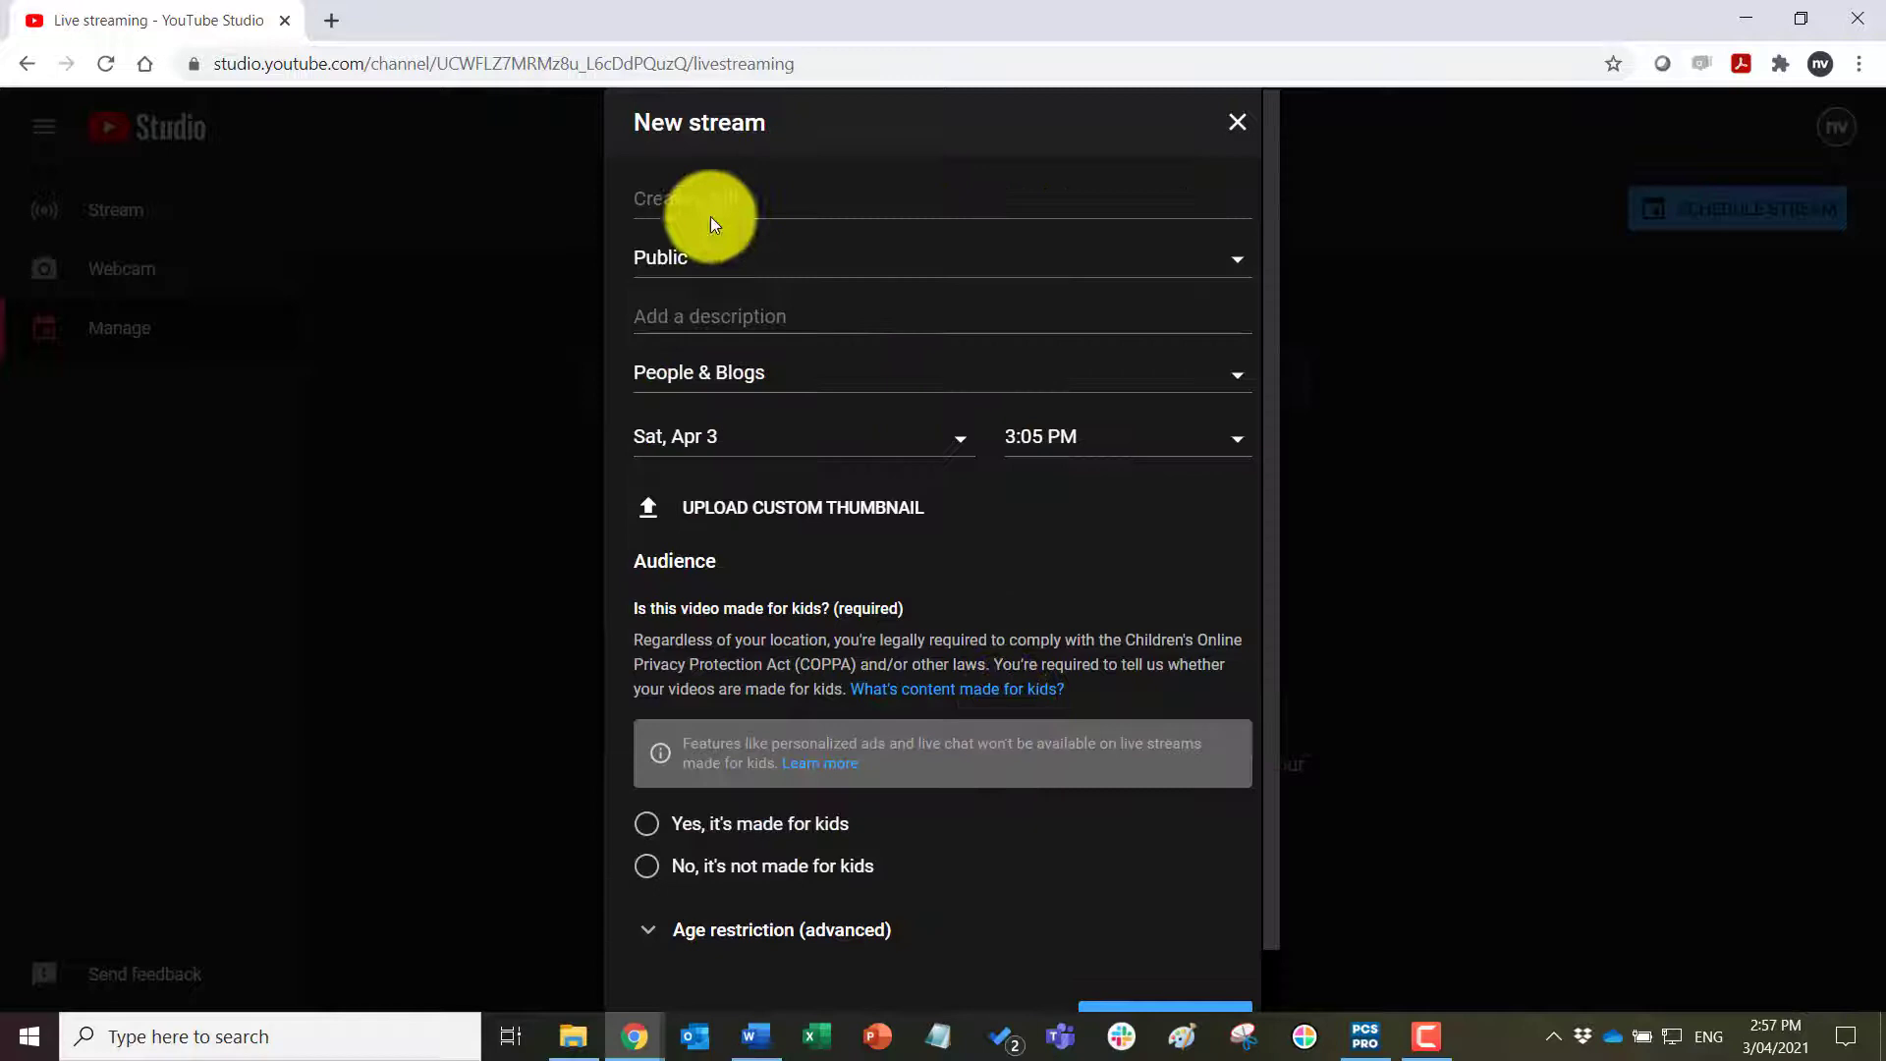
click(699, 199)
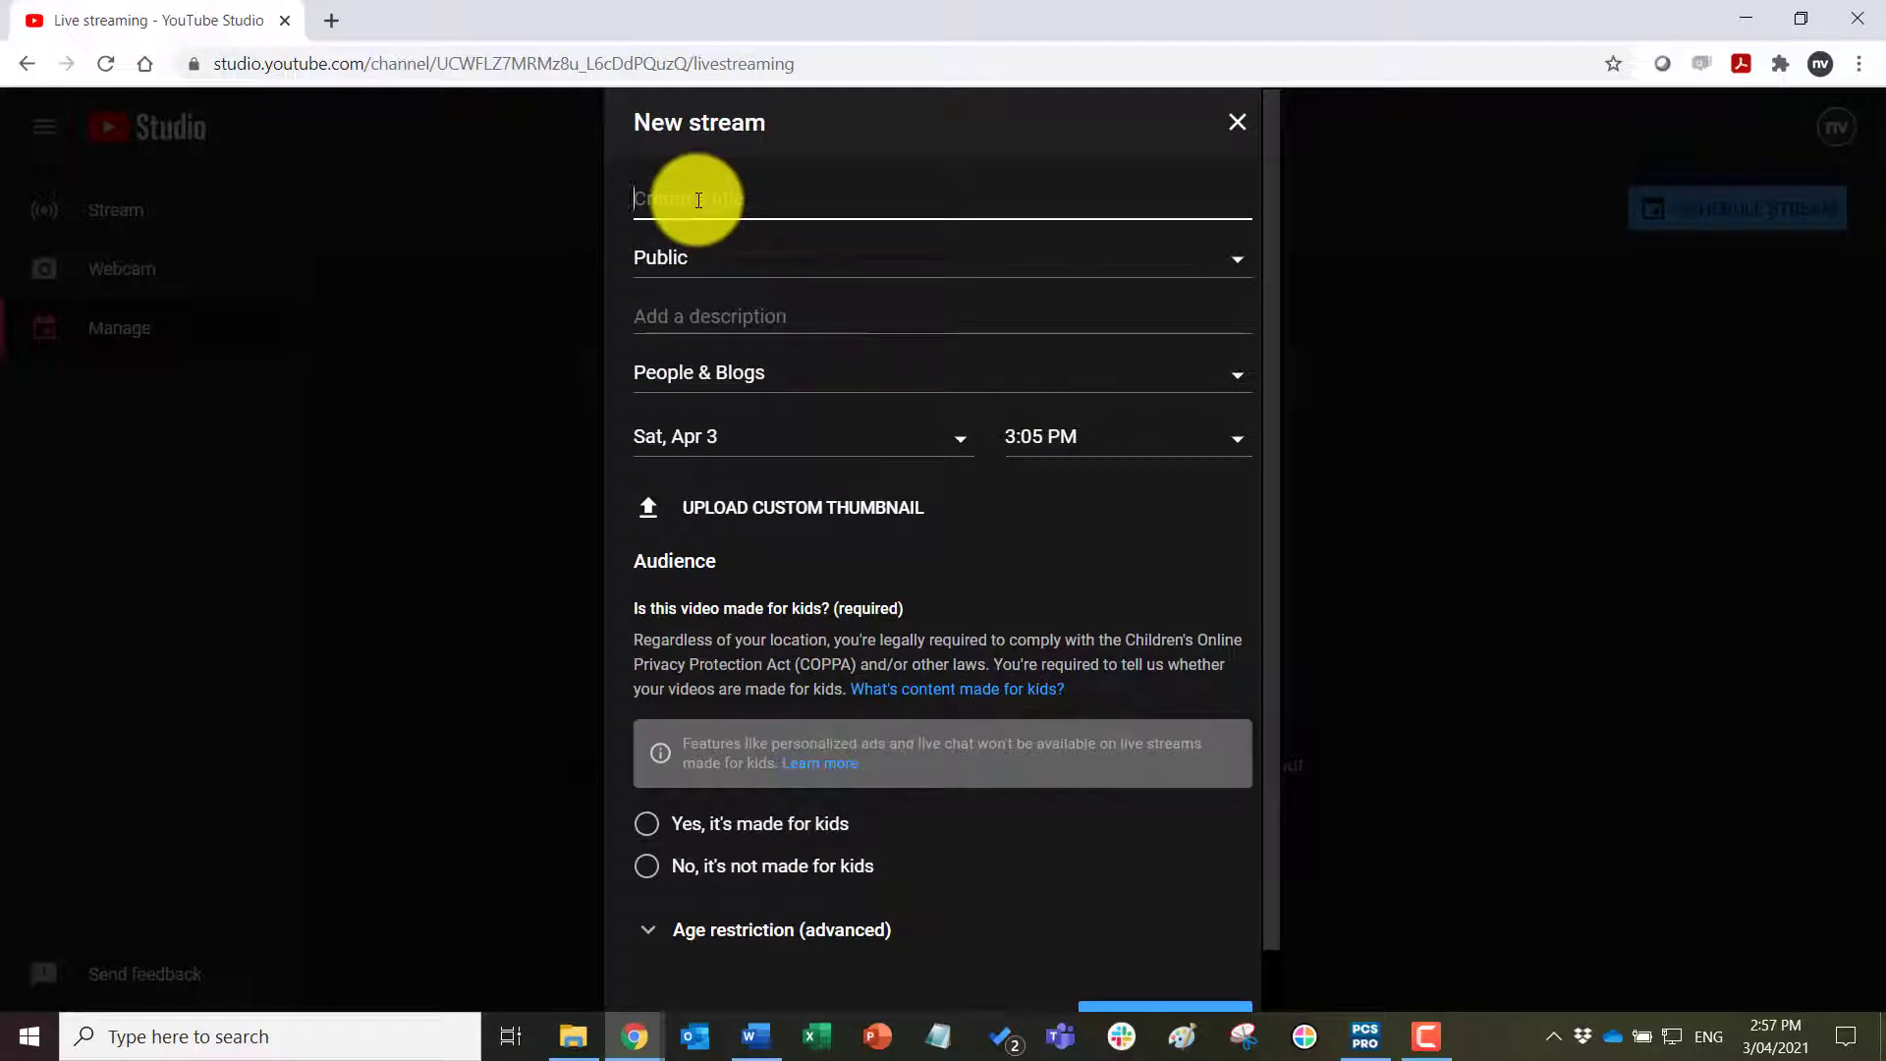
text(St Albans vs Riccarton)
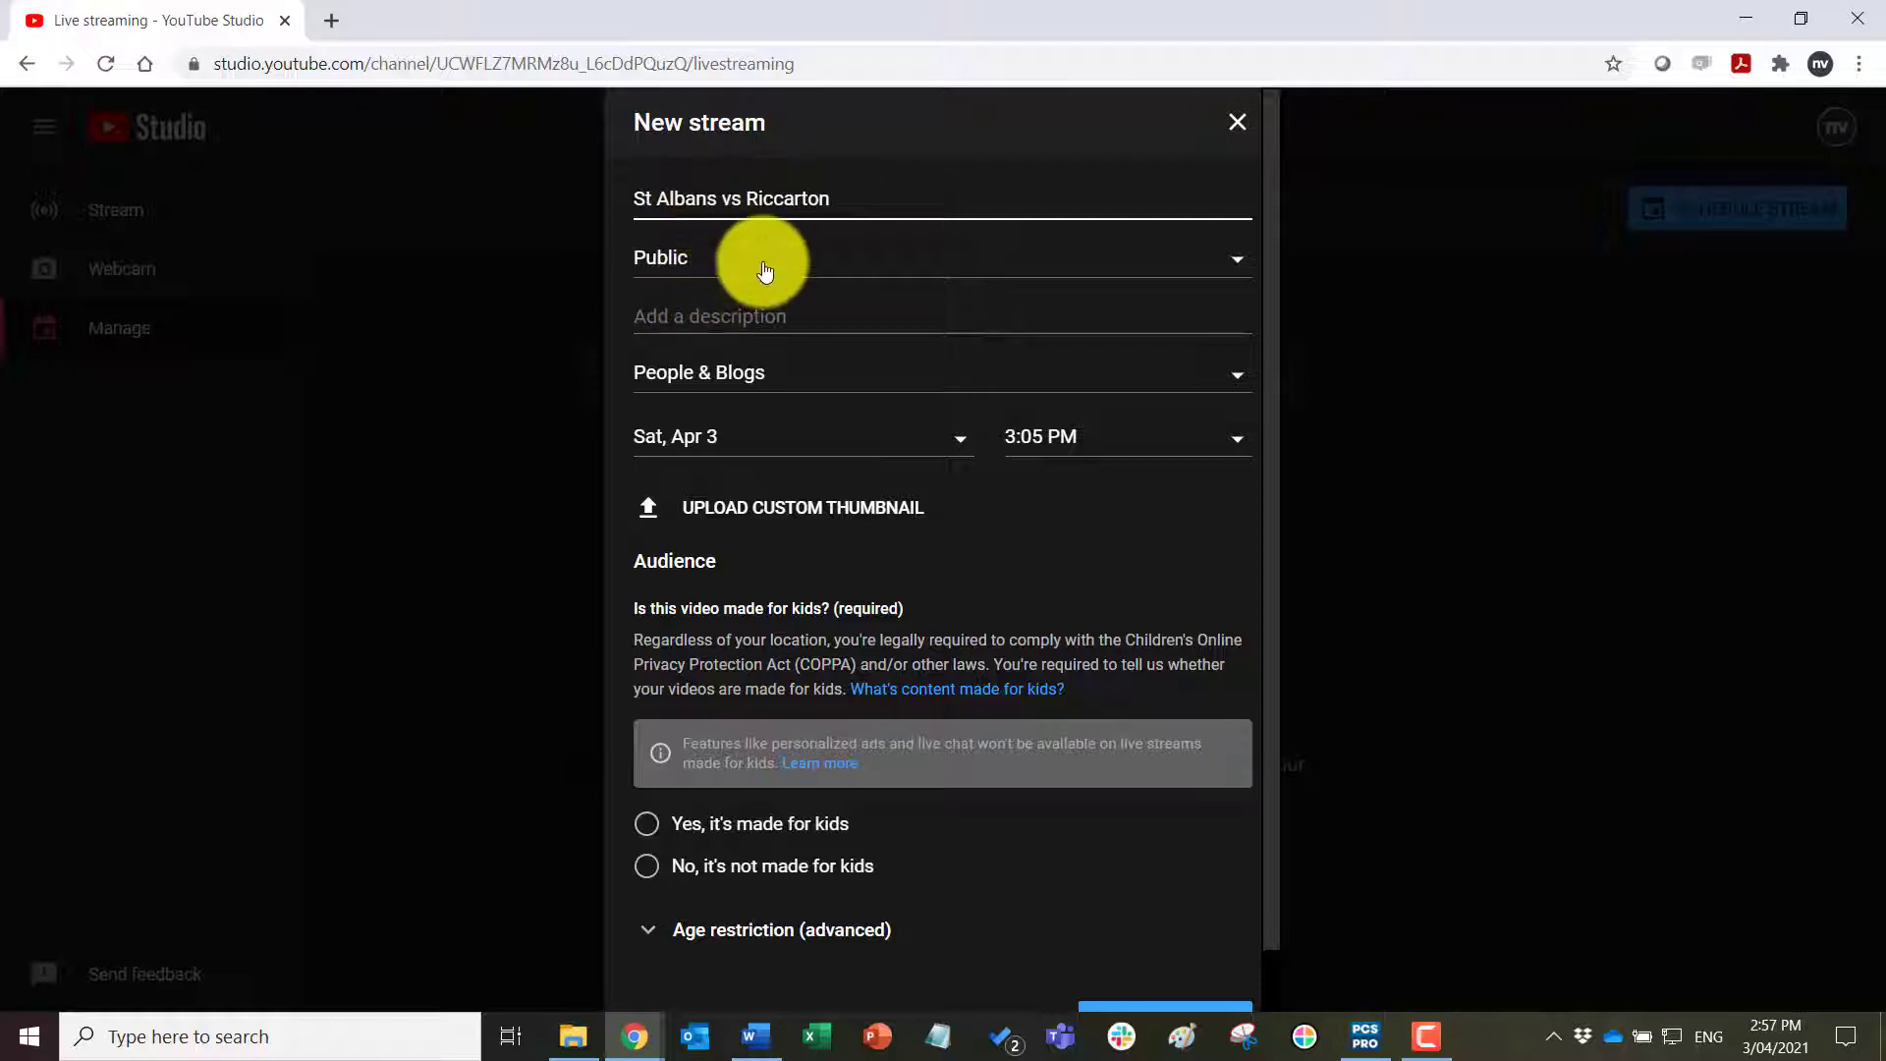
Keep the stream Public and describe it as 'First Match of the Season'.
click(1239, 272)
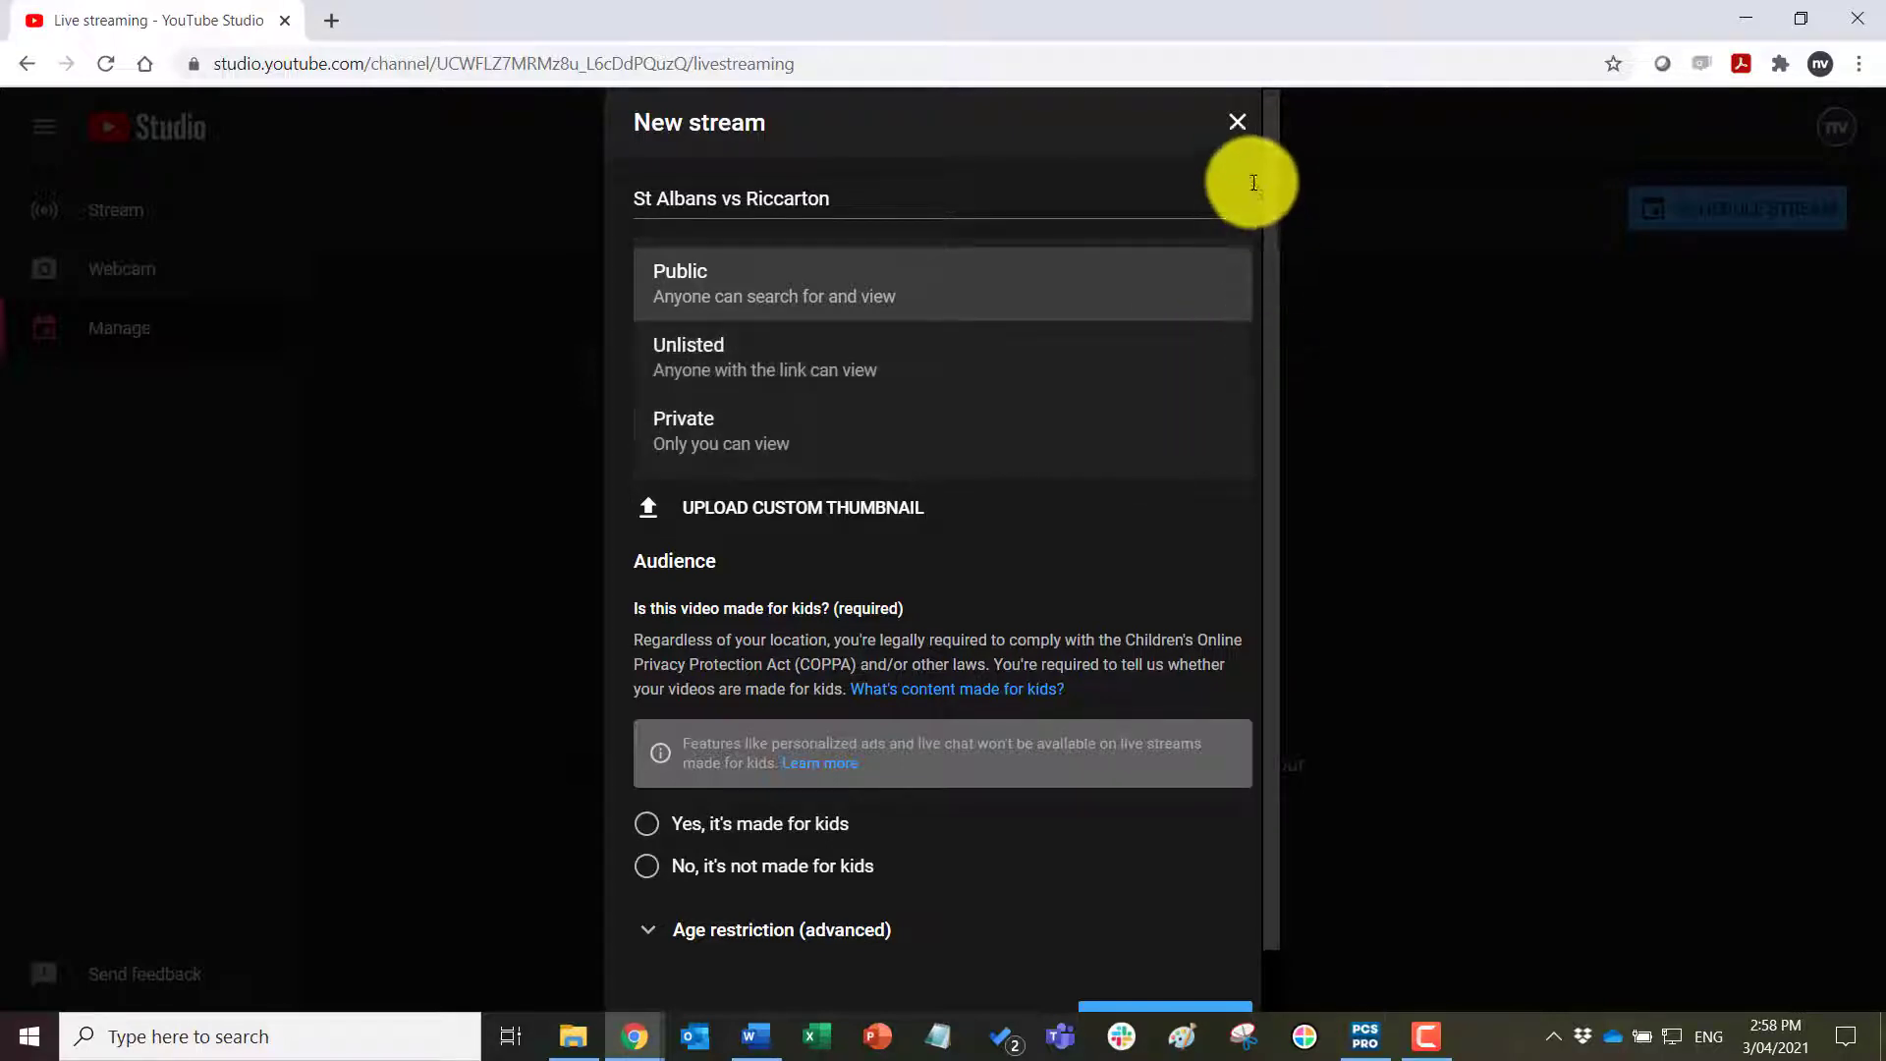
click(877, 288)
click(737, 317)
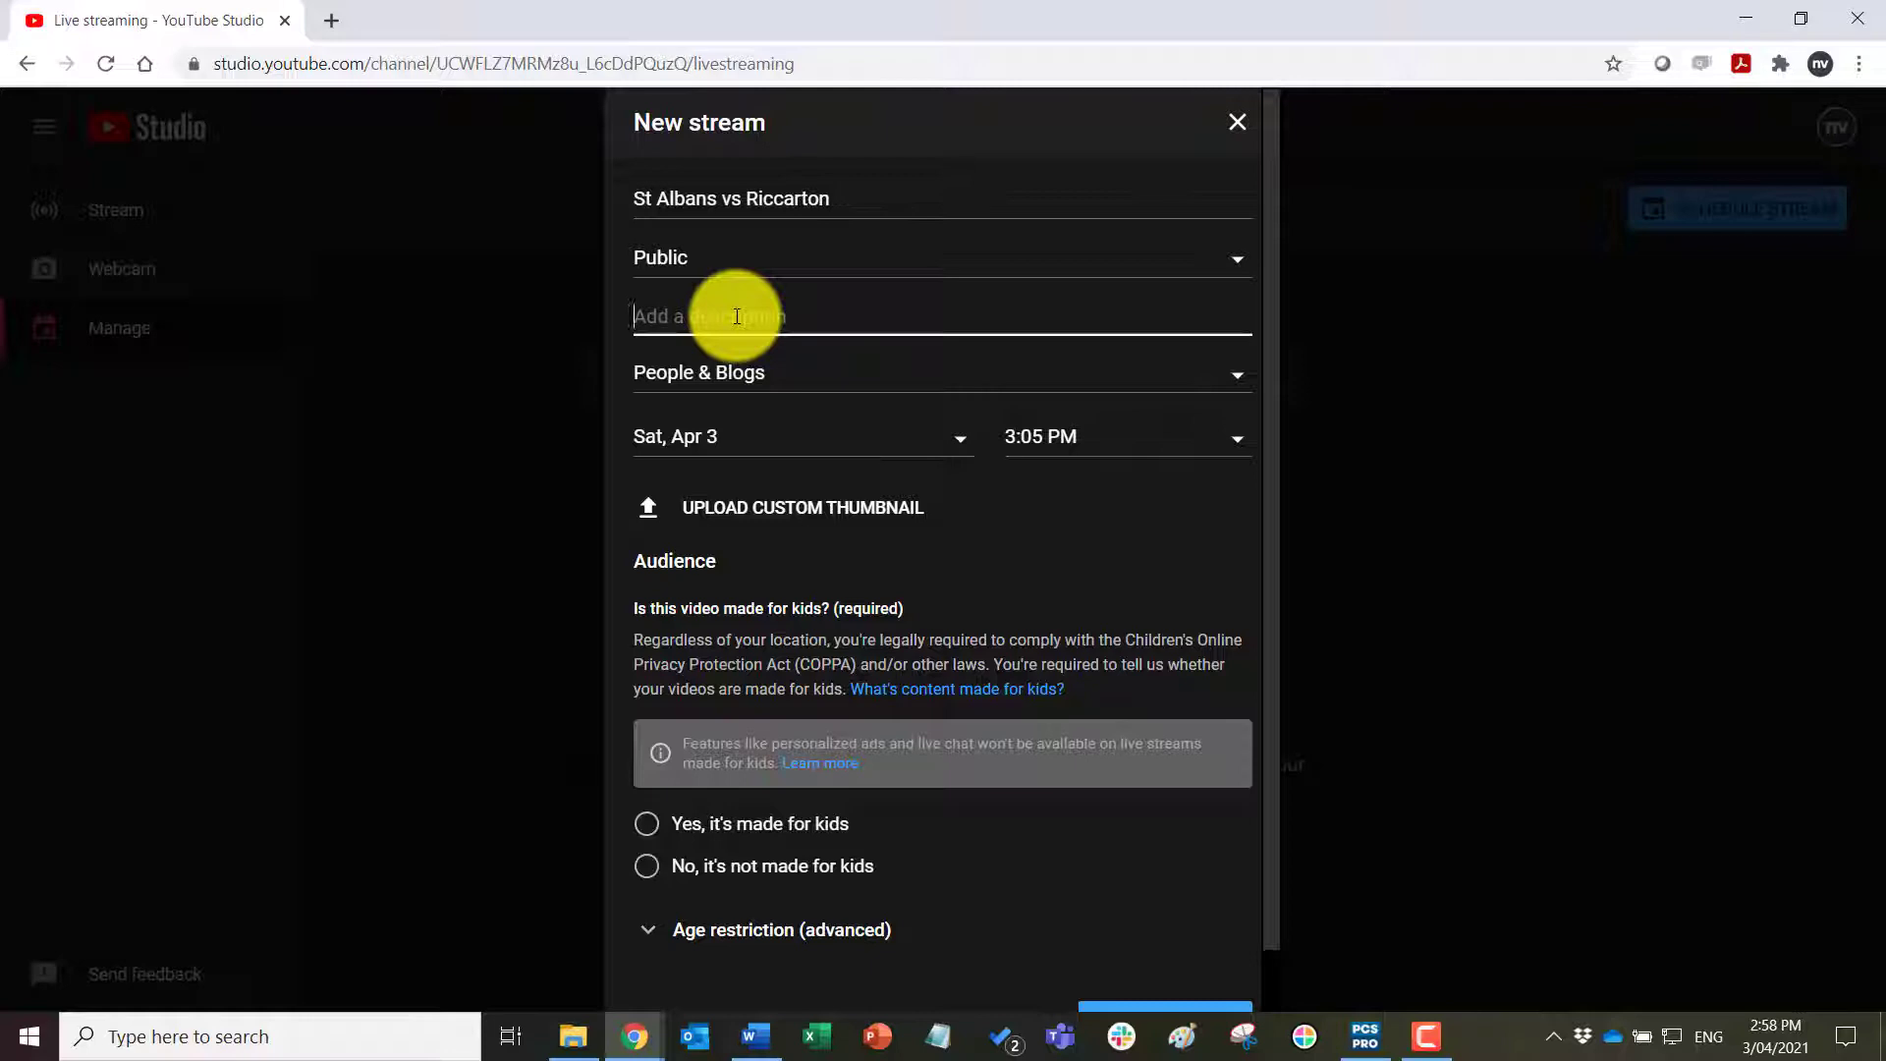
text(First Match of the Season)
Set category to Sports and schedule the stream for Sat, Apr 17 at 1:00 PM.
click(1230, 372)
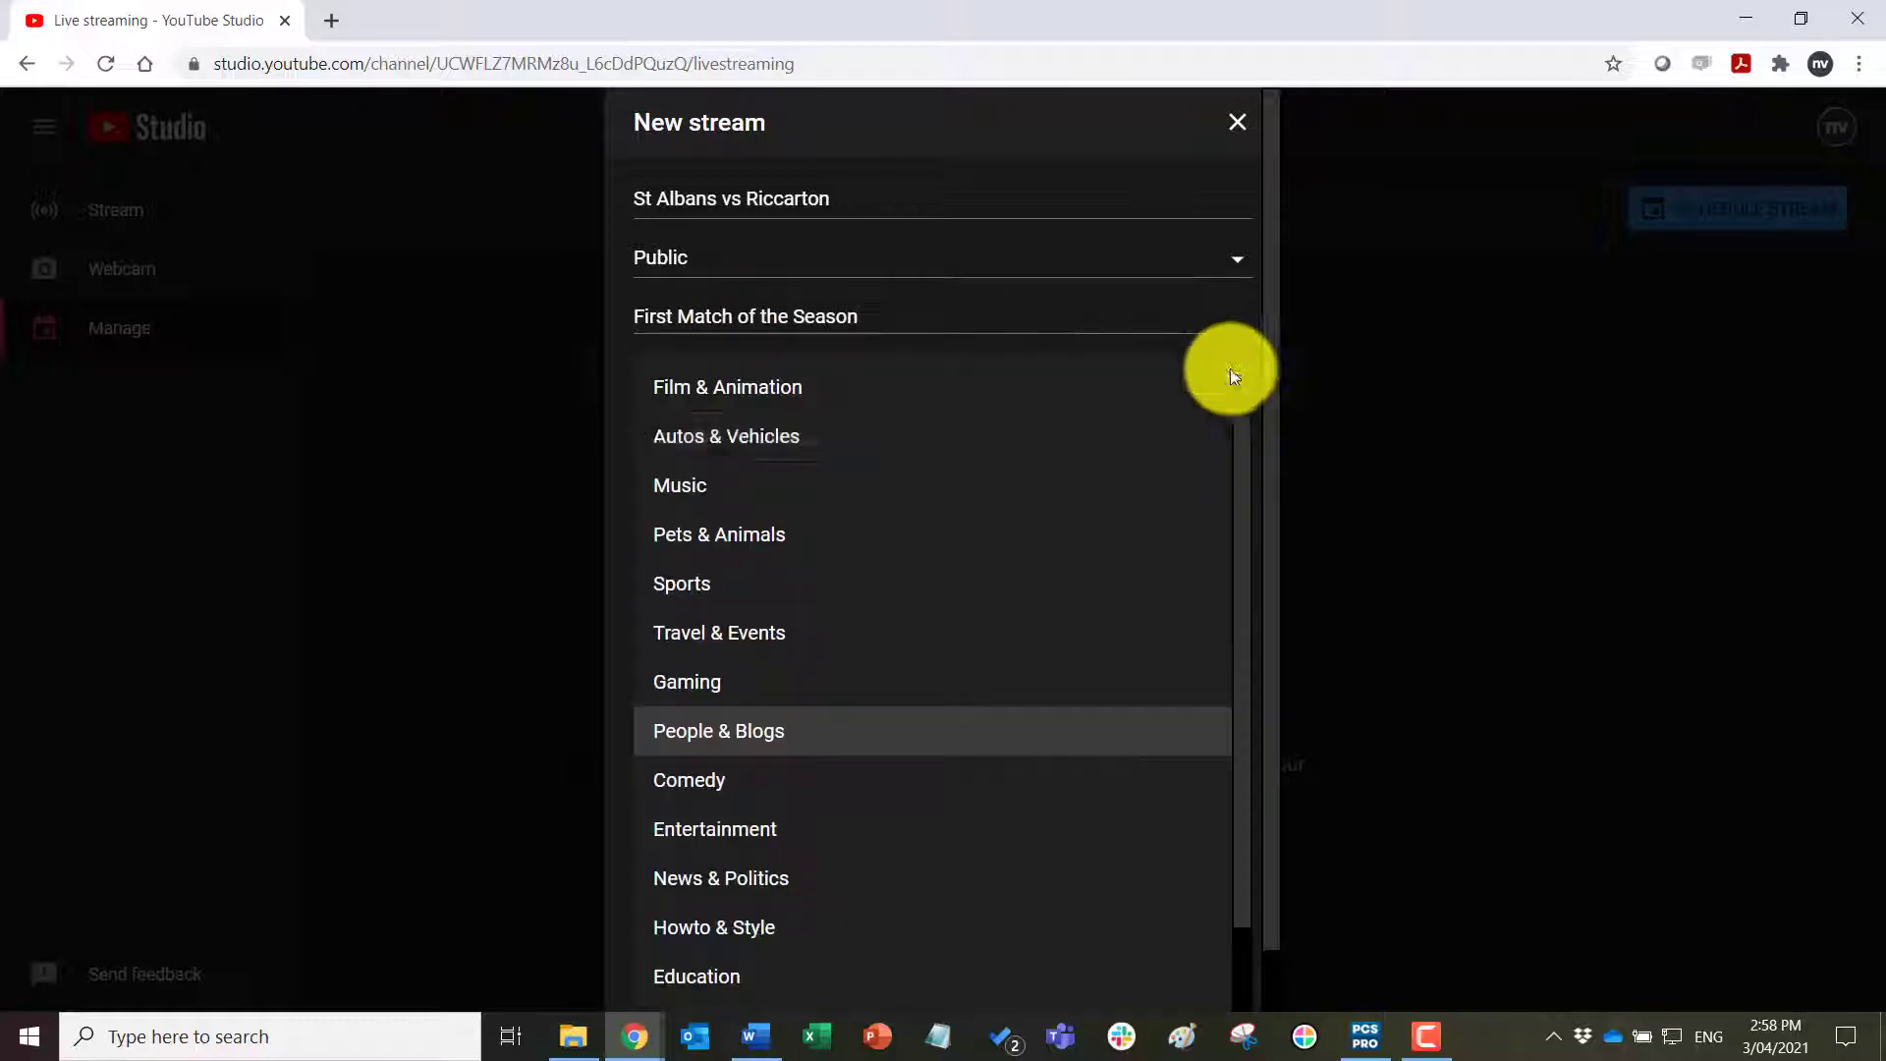
click(732, 587)
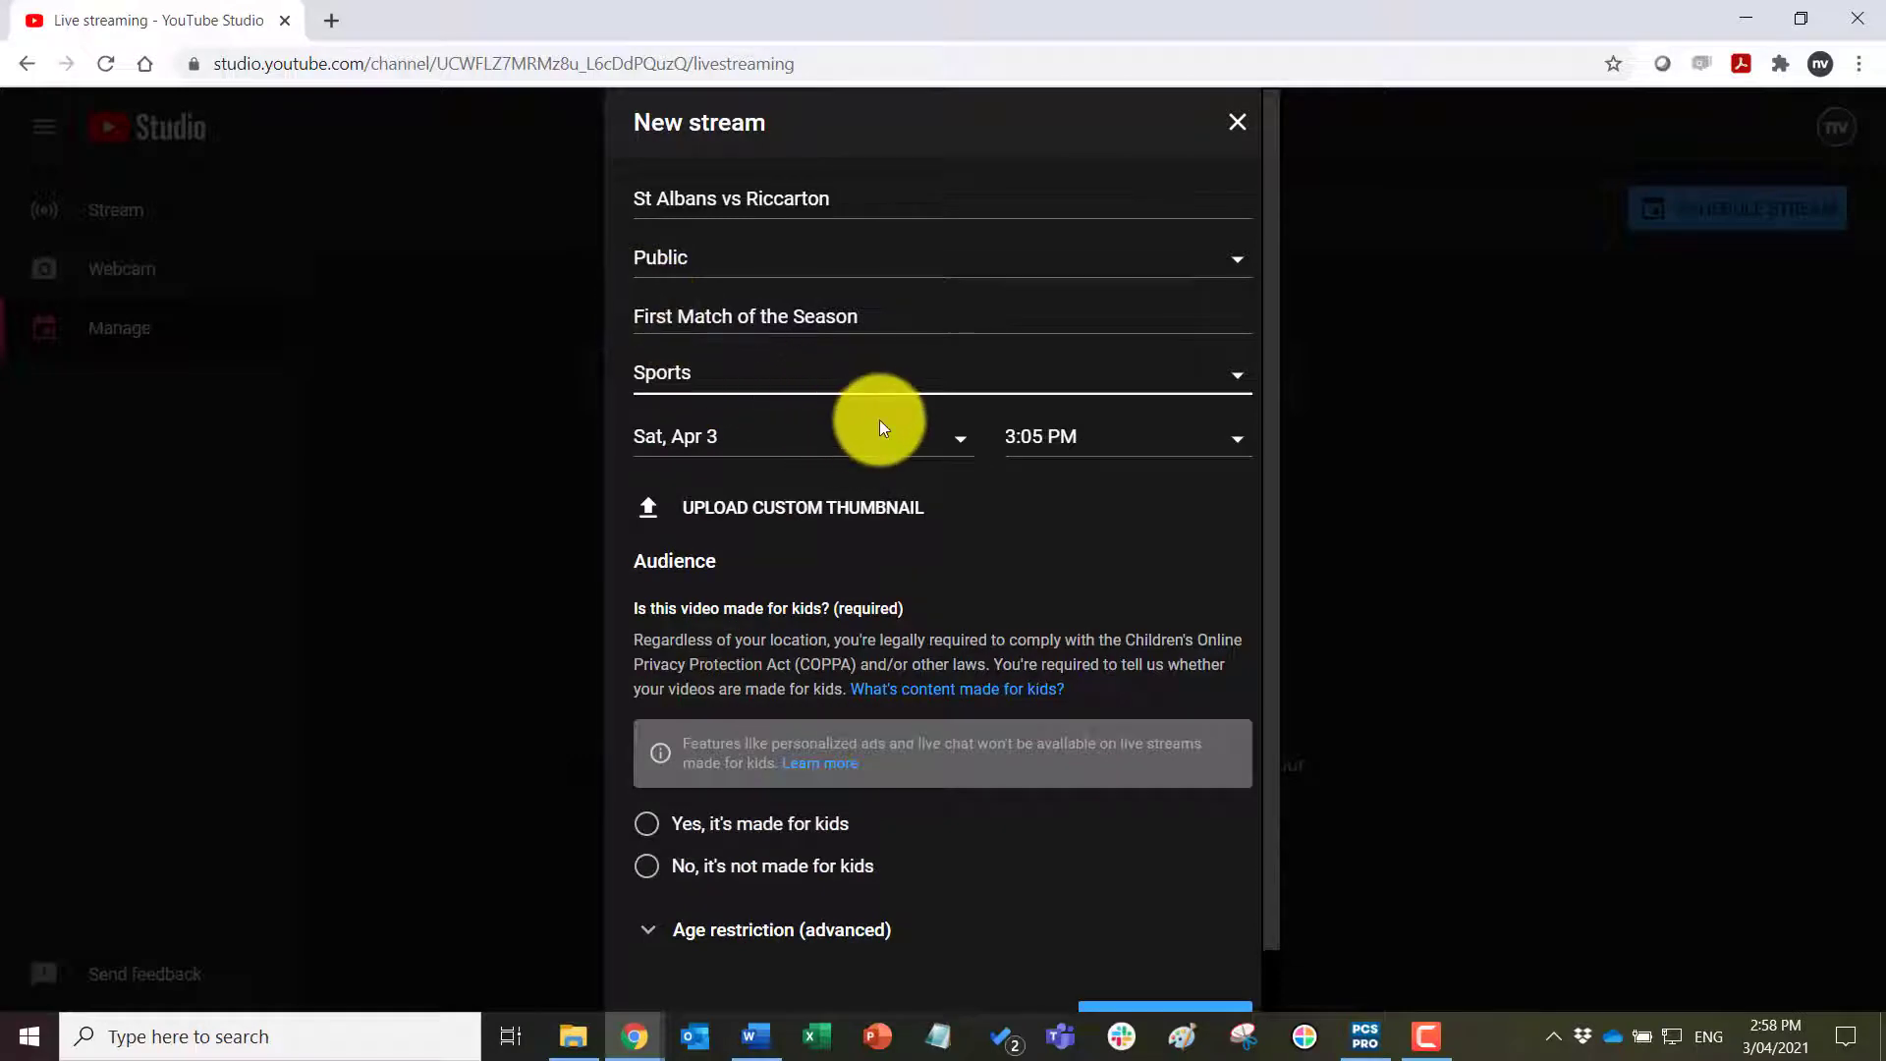
click(963, 439)
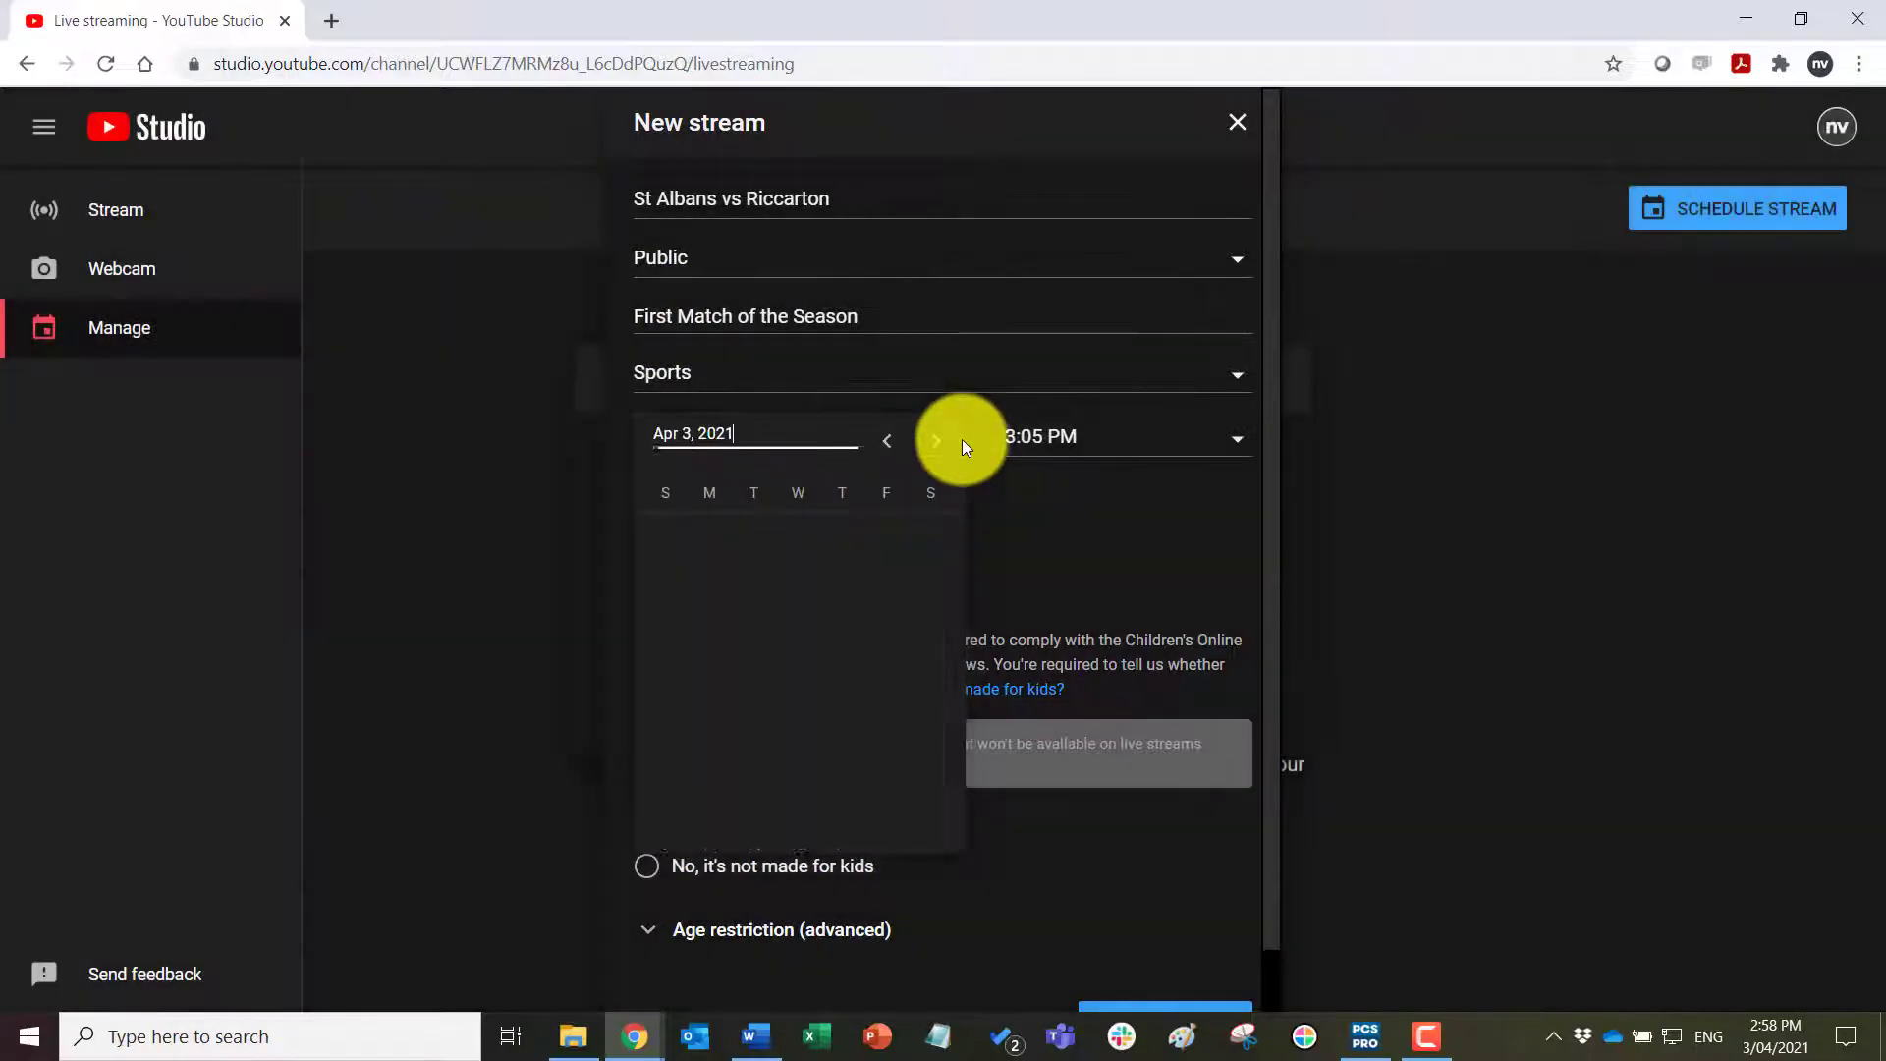
click(930, 618)
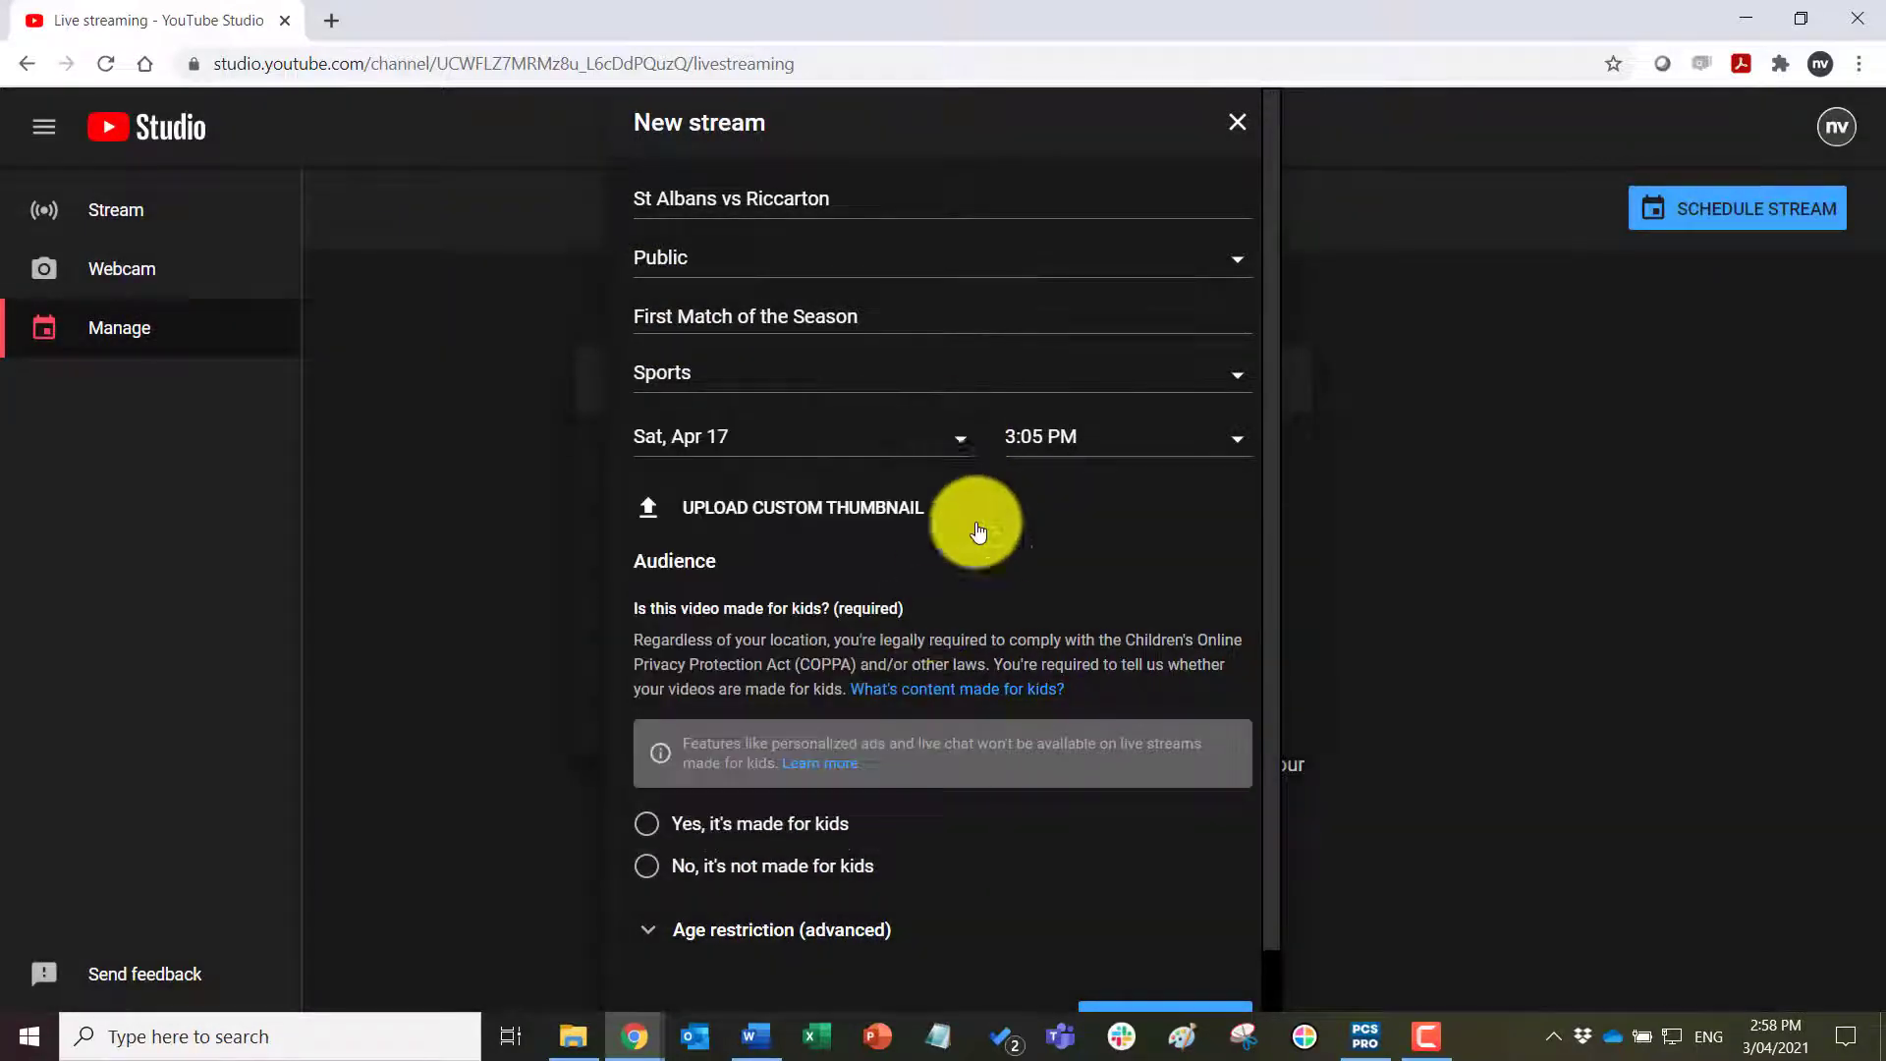
click(1225, 443)
scroll(1108, 544, up, 5)
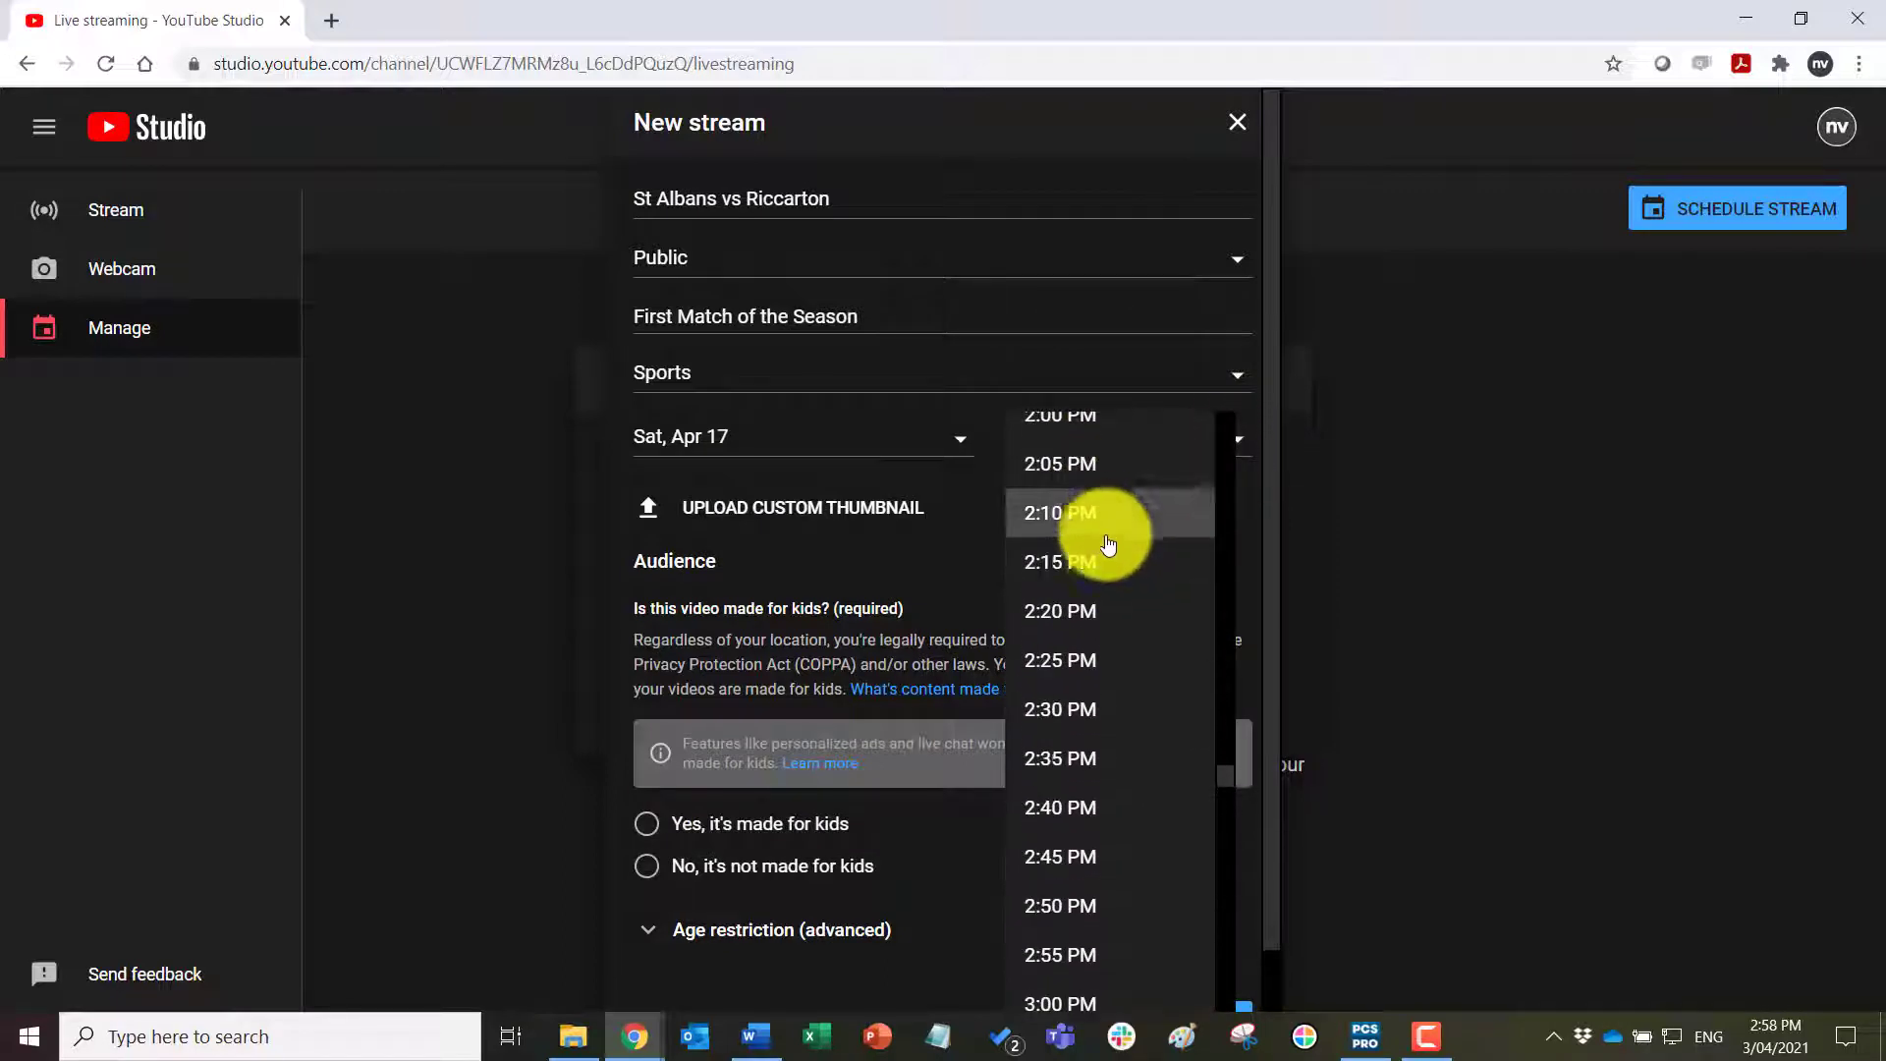
scroll(1109, 543, up, 5)
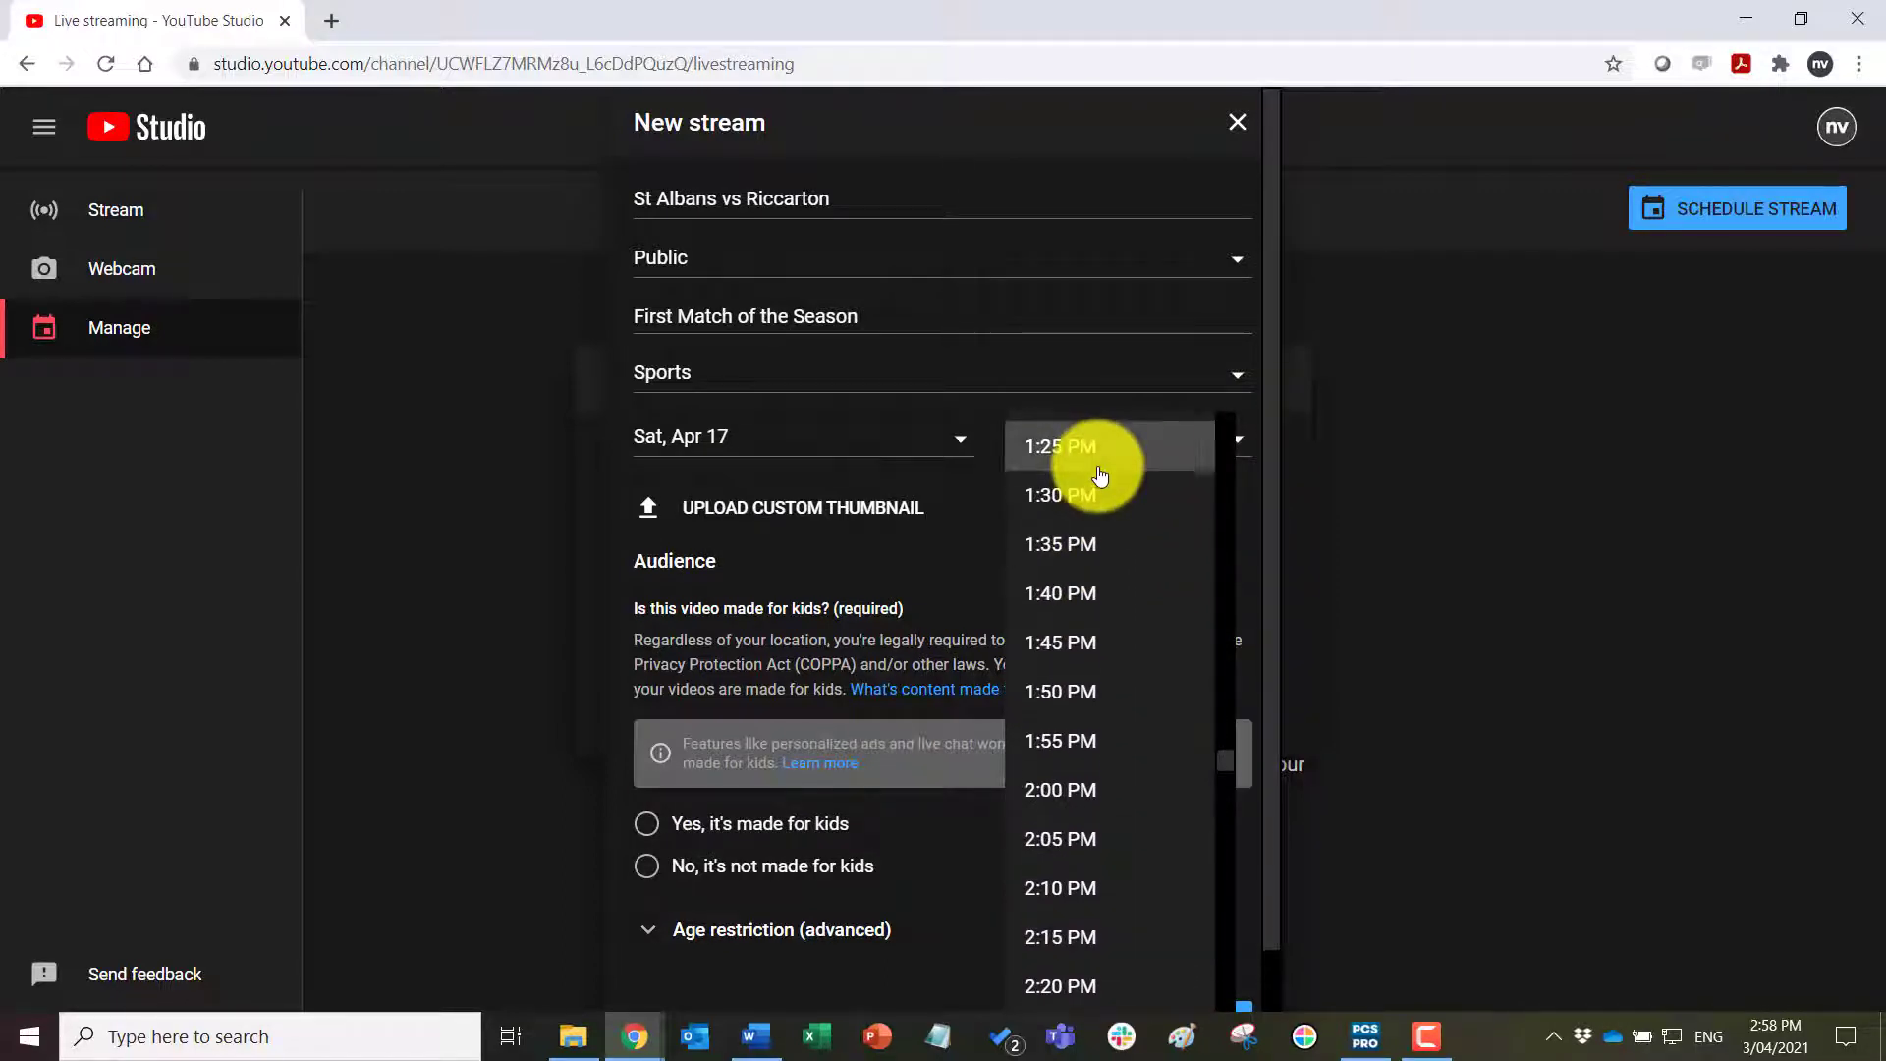
scroll(1101, 477, up, 5)
click(1088, 568)
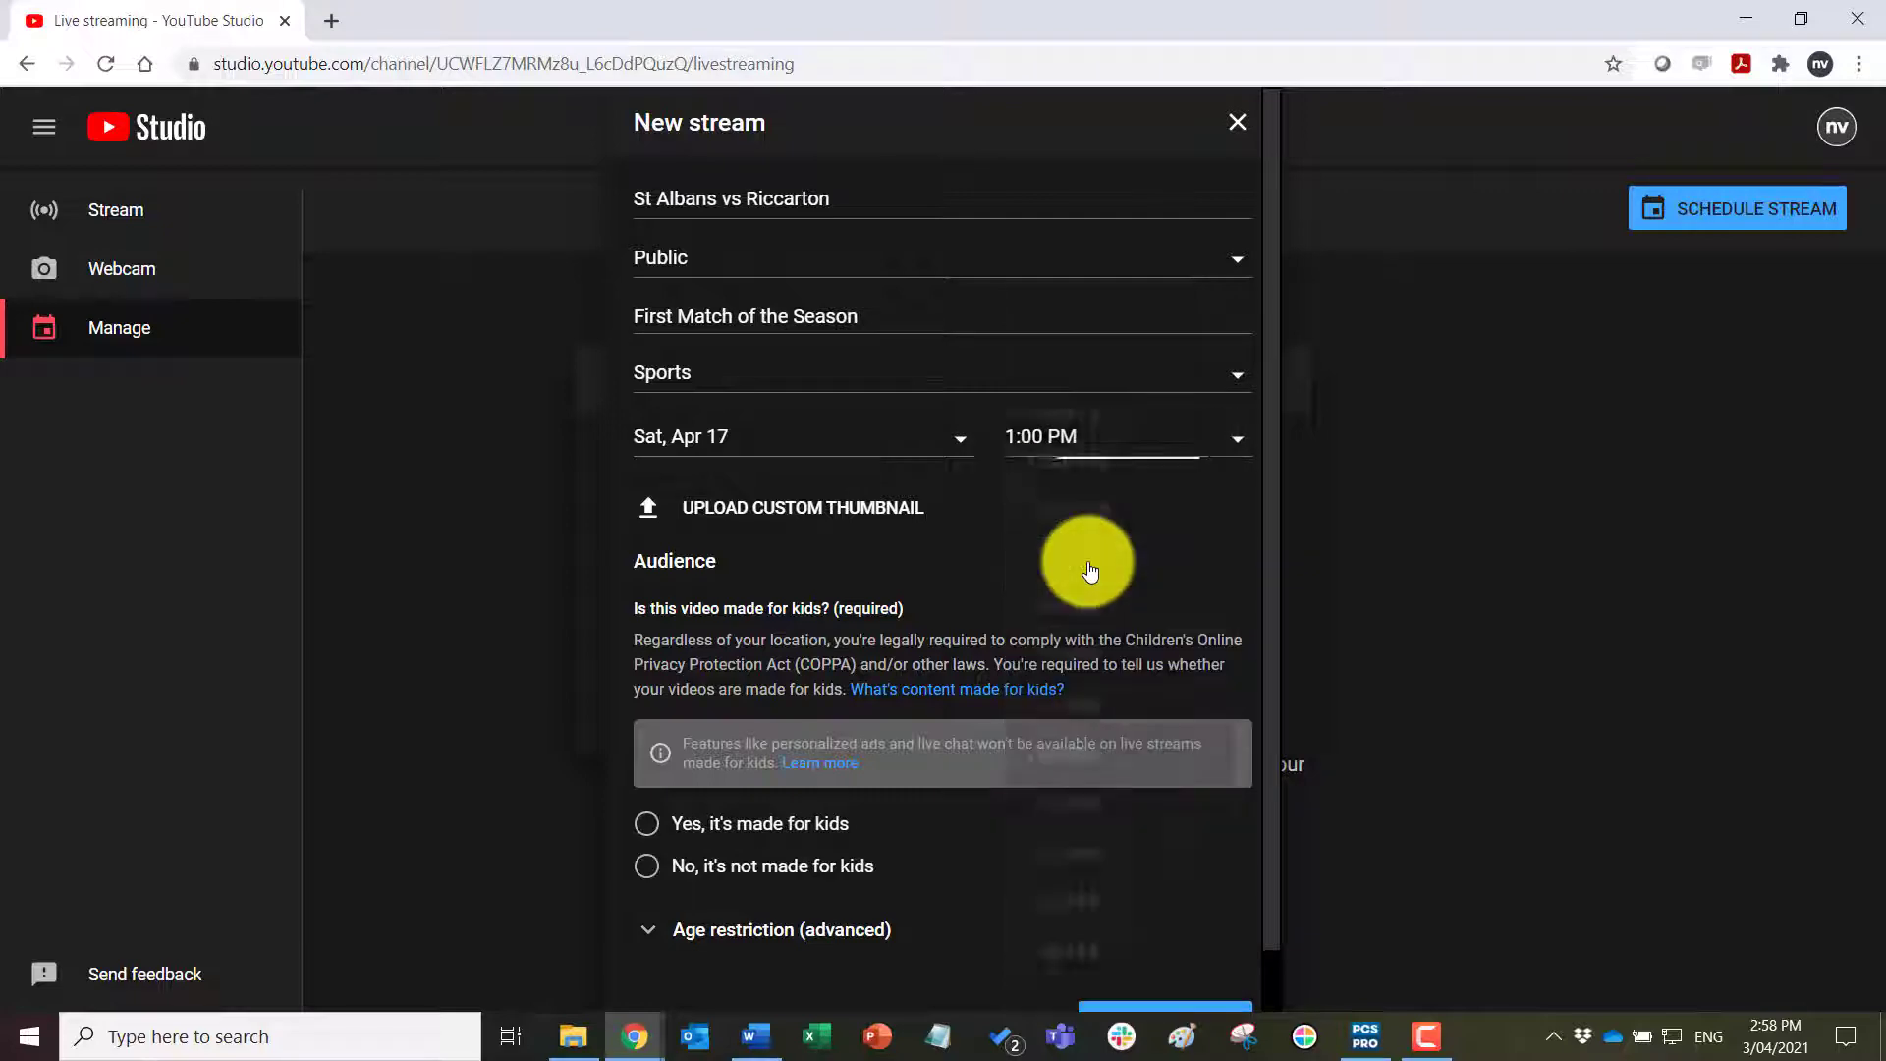
Skip the custom thumbnail and mark the stream as made for kids.
click(716, 513)
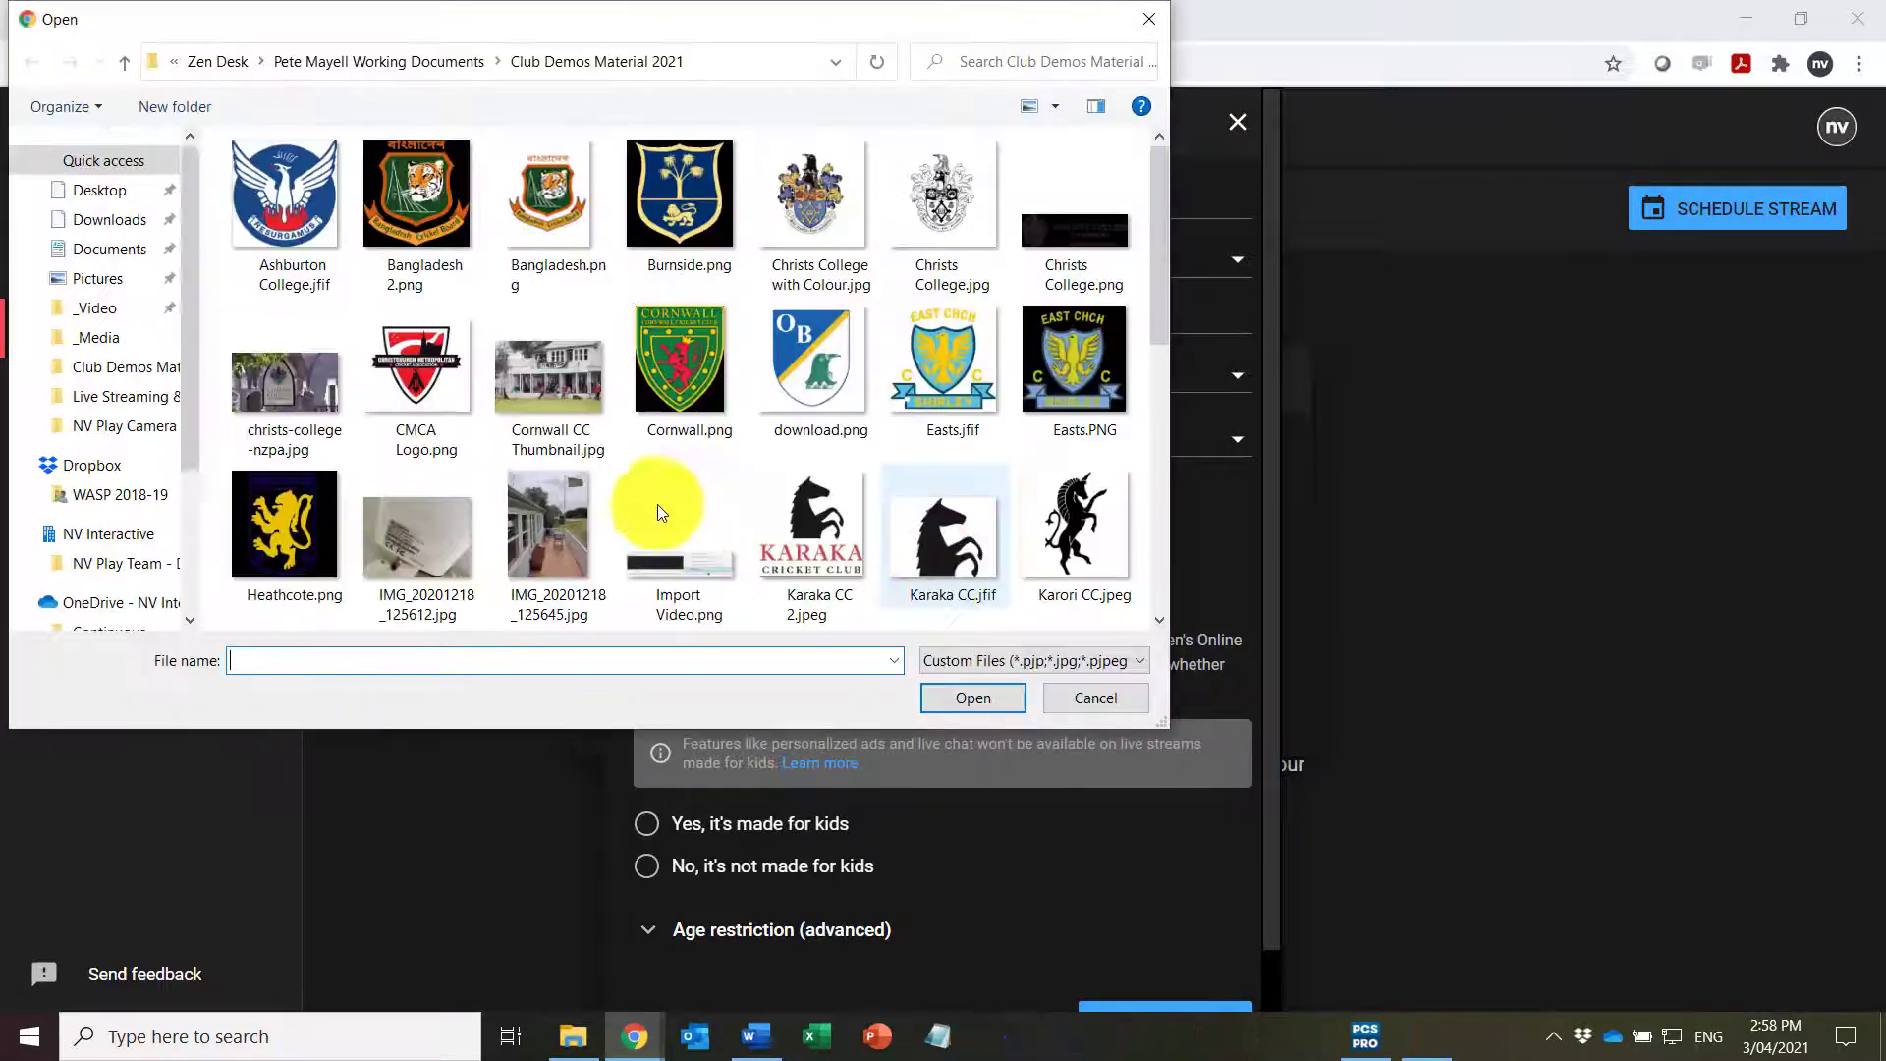
click(1083, 698)
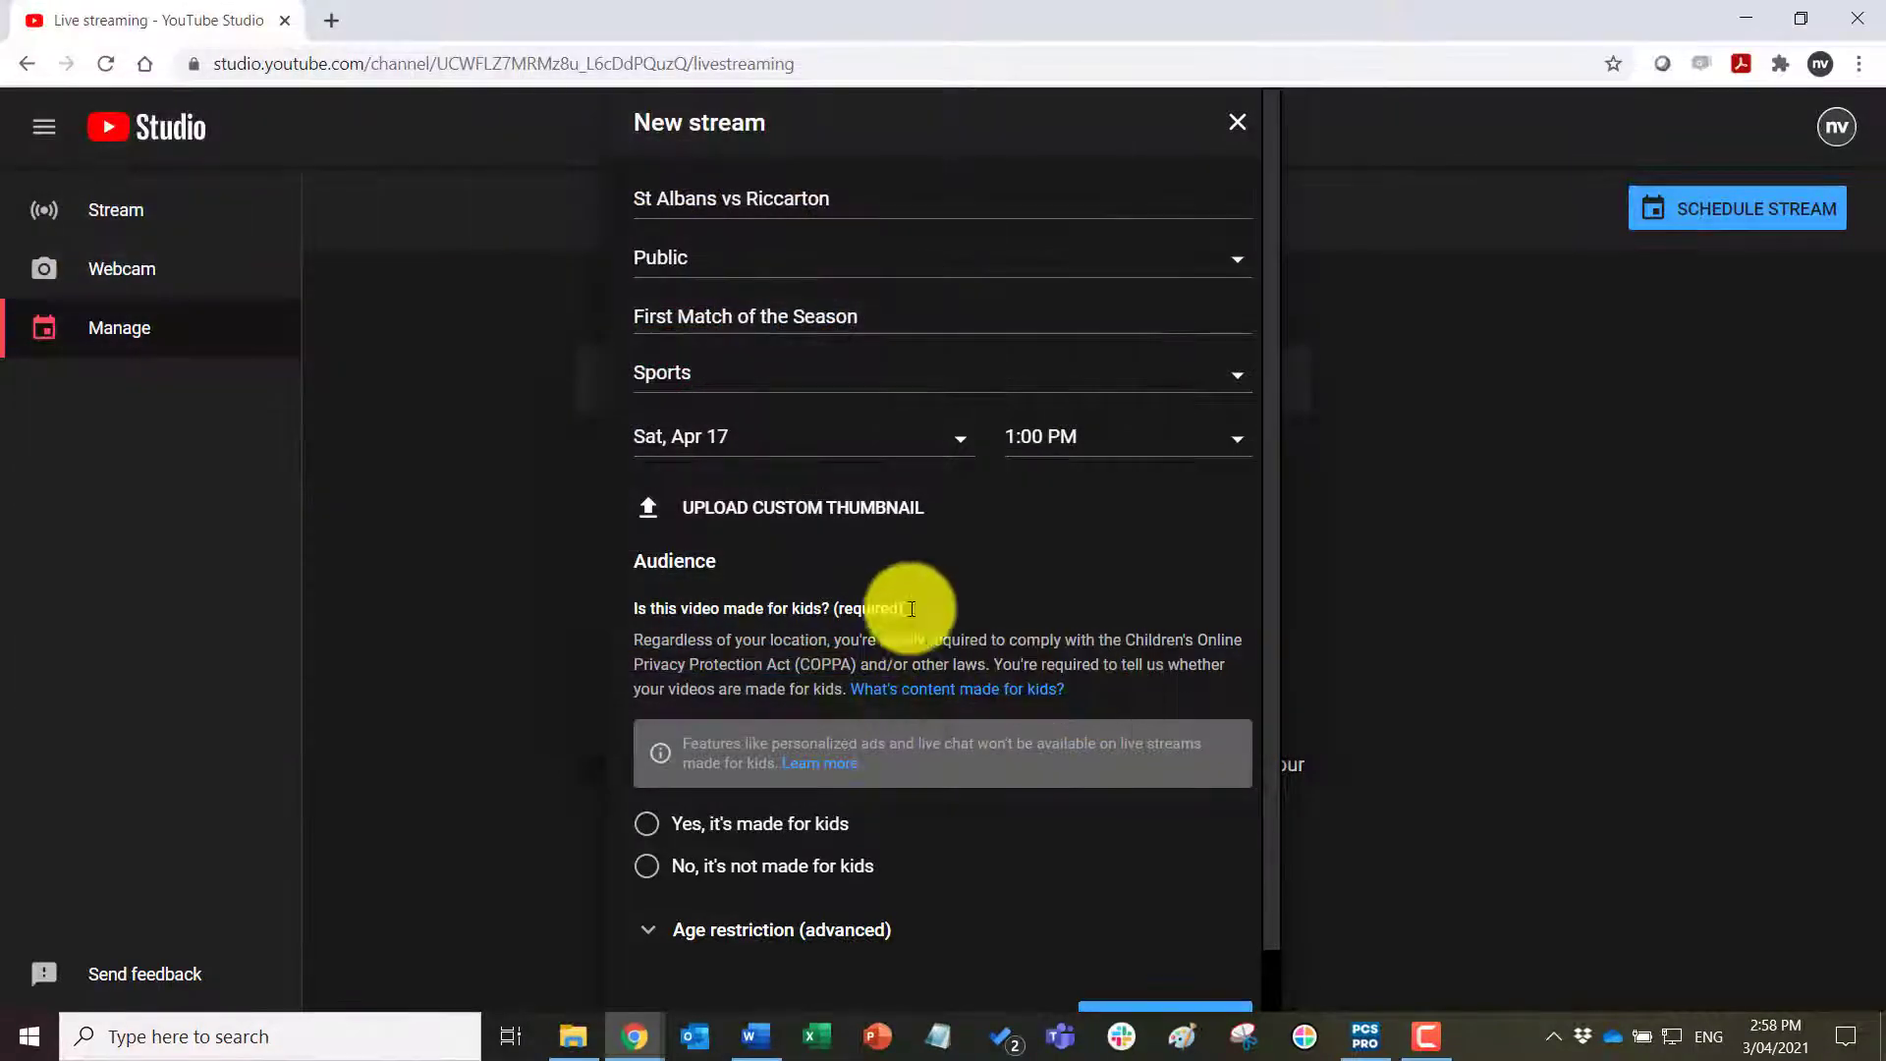
click(644, 830)
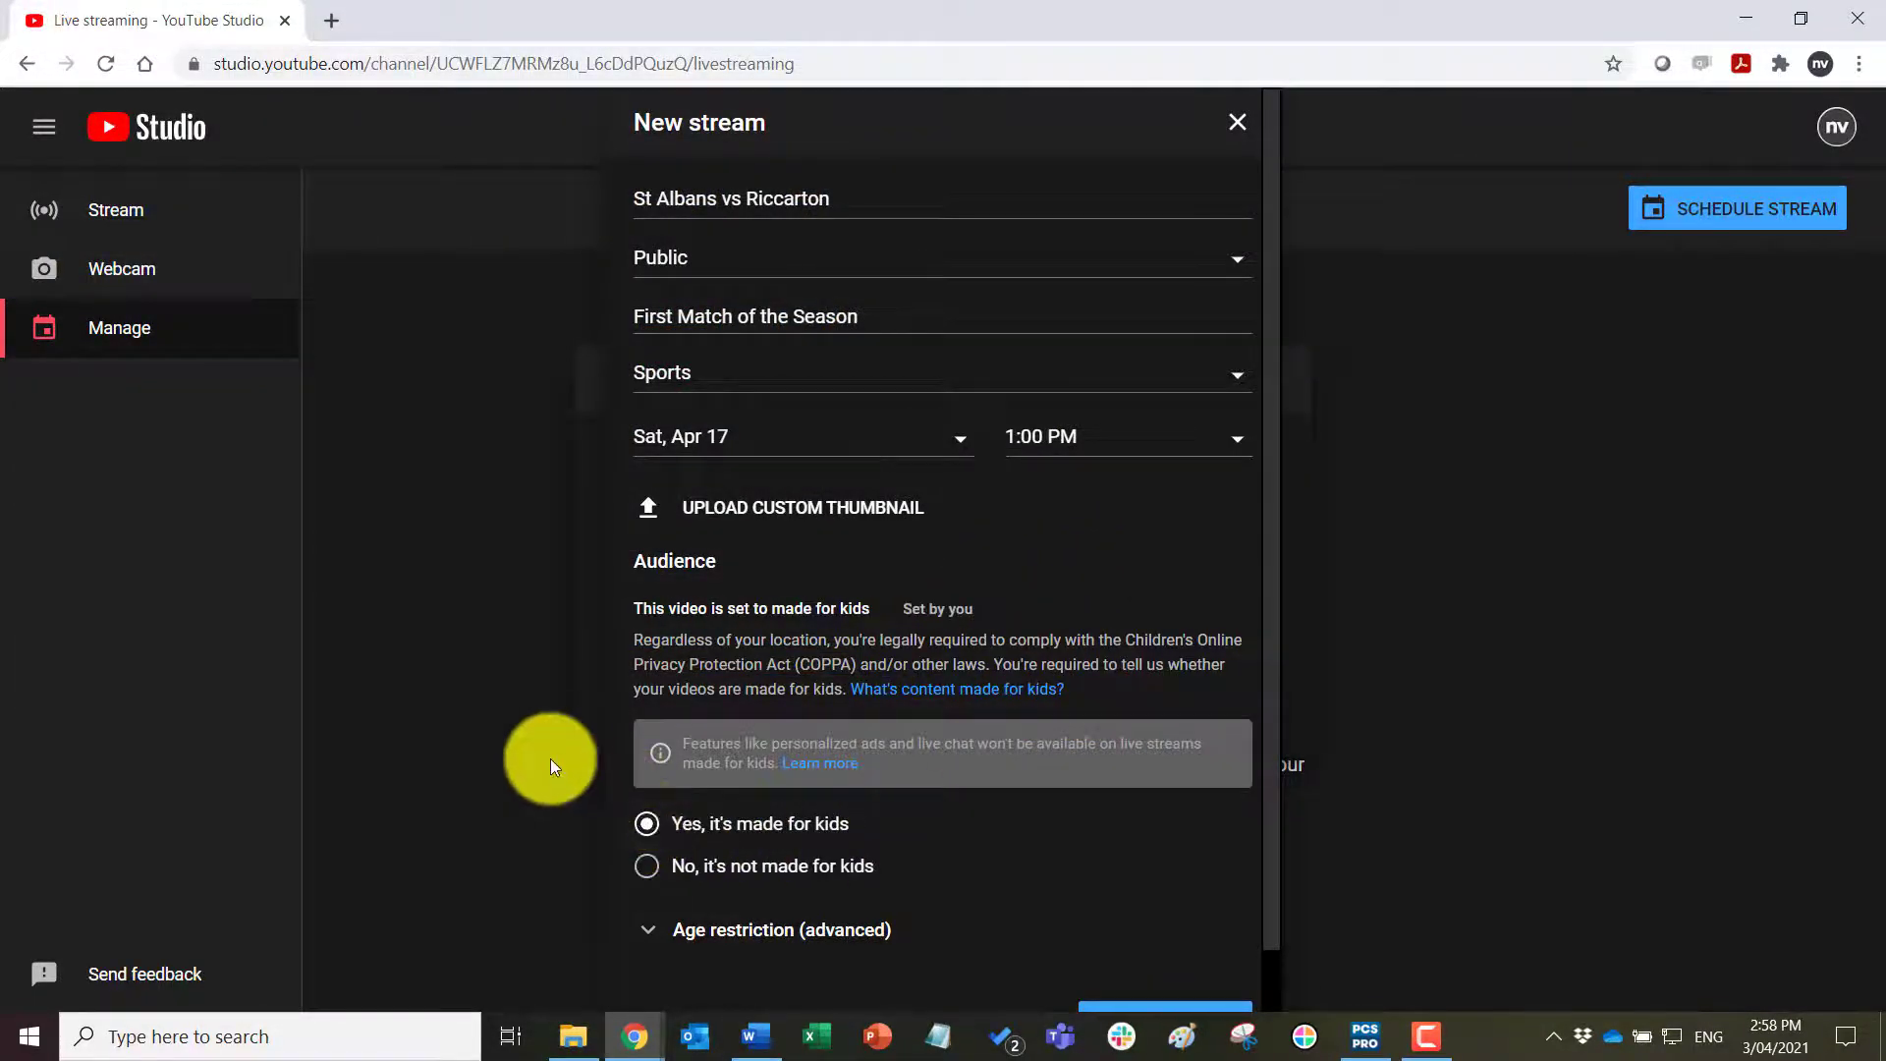
click(655, 929)
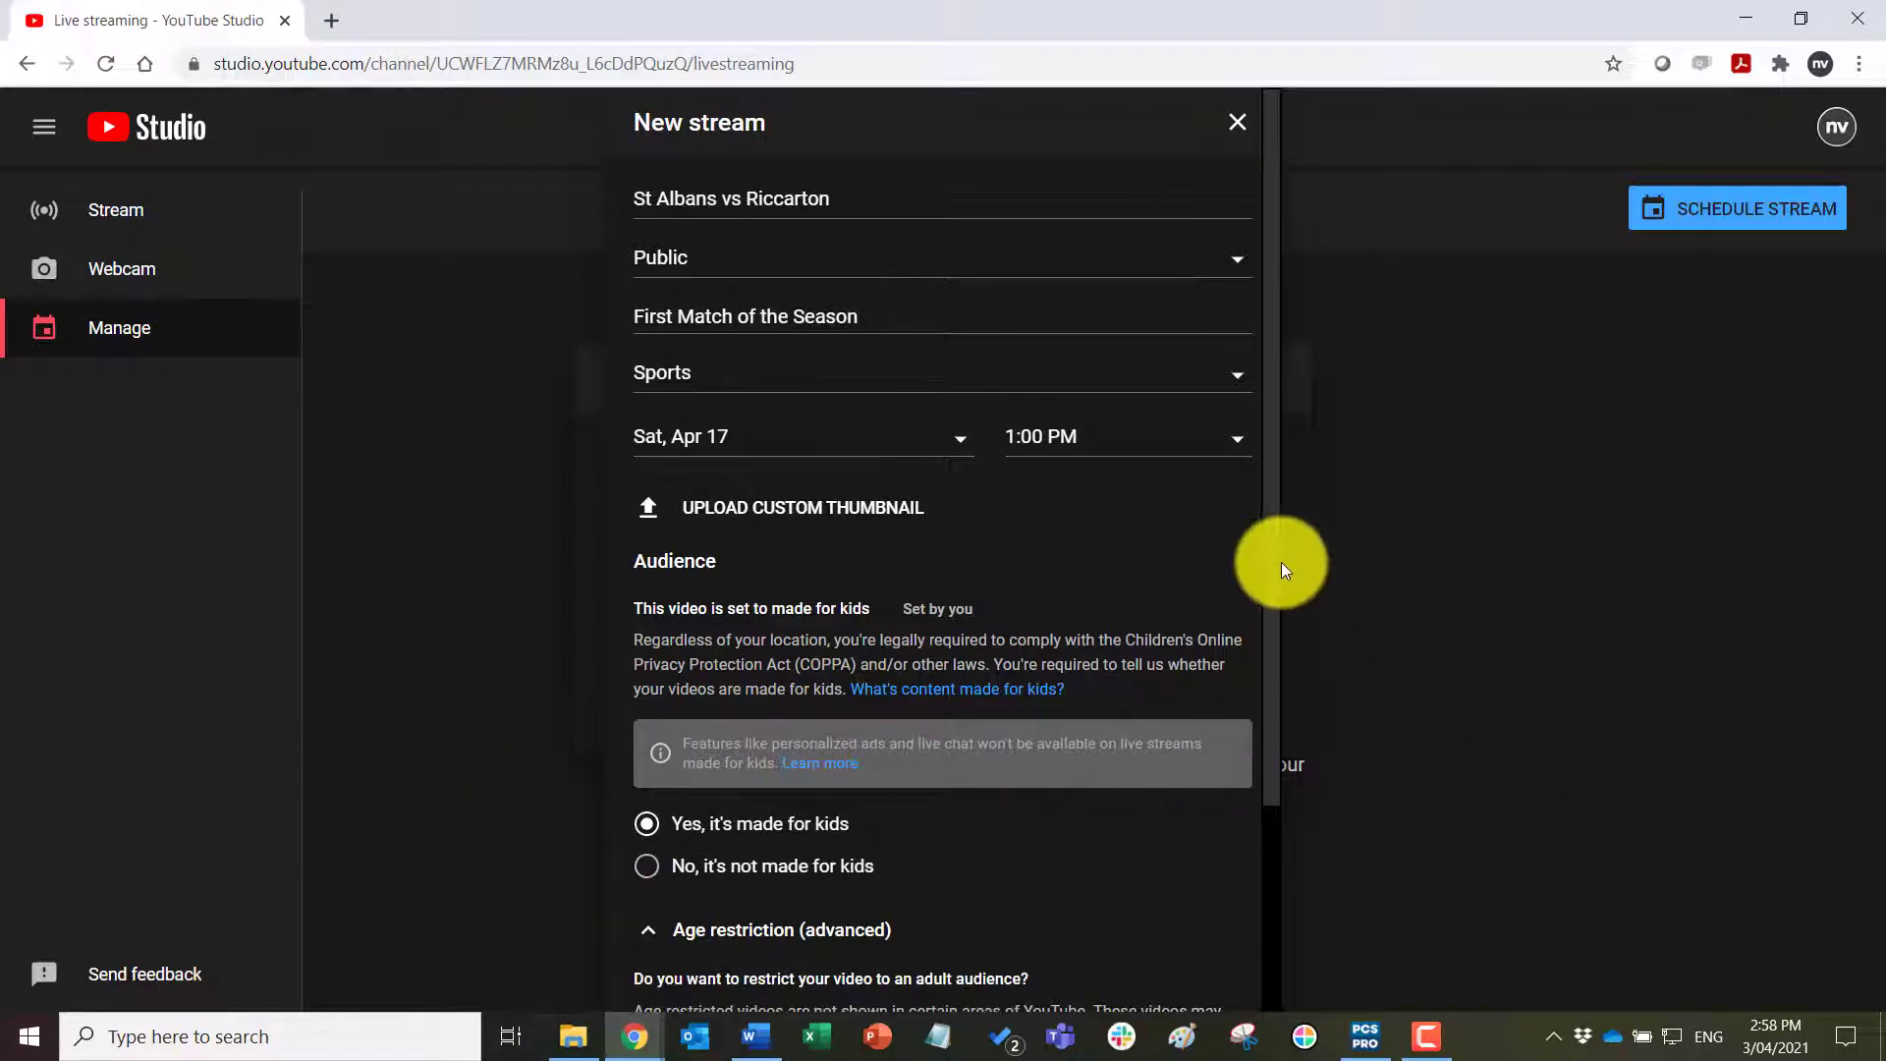
drag(1275, 564, 1135, 857)
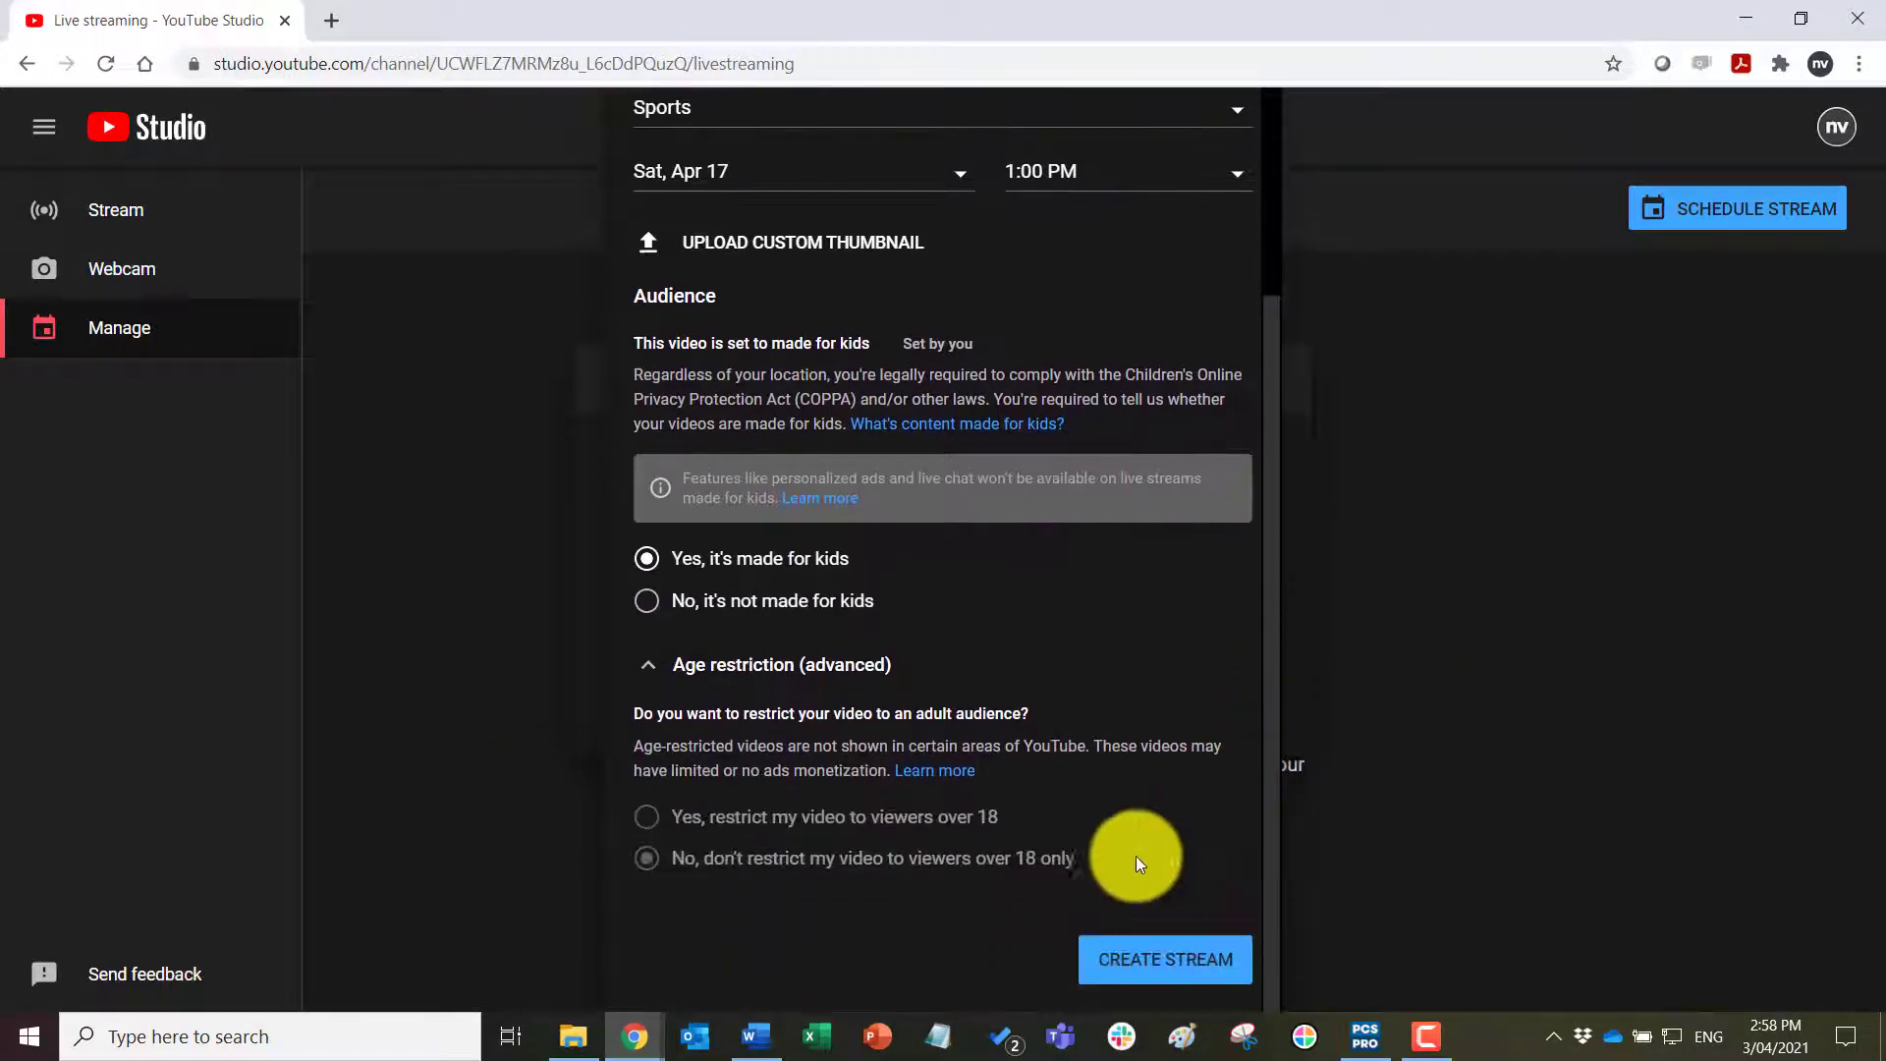
Create the scheduled stream, copy its stream key, and switch to Play-Cricket Scorer Pro.
click(1138, 965)
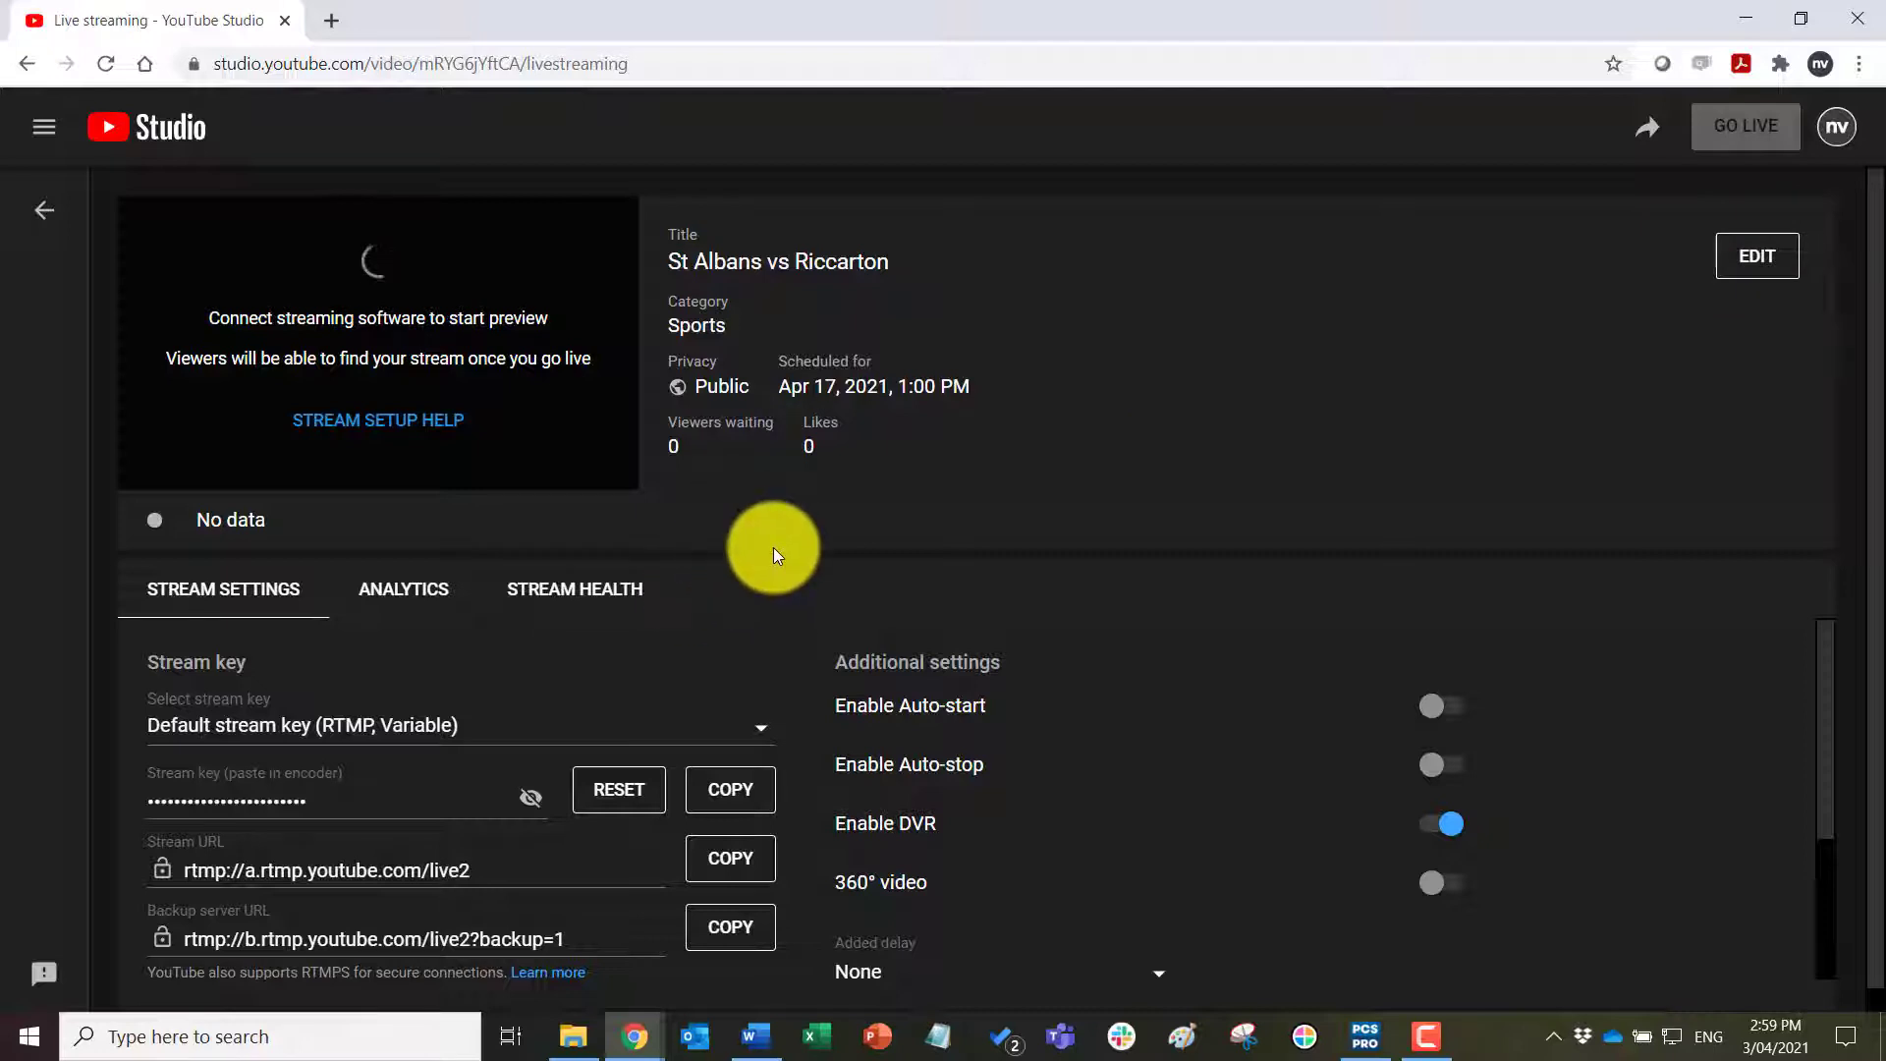
scroll(775, 556, down, 1)
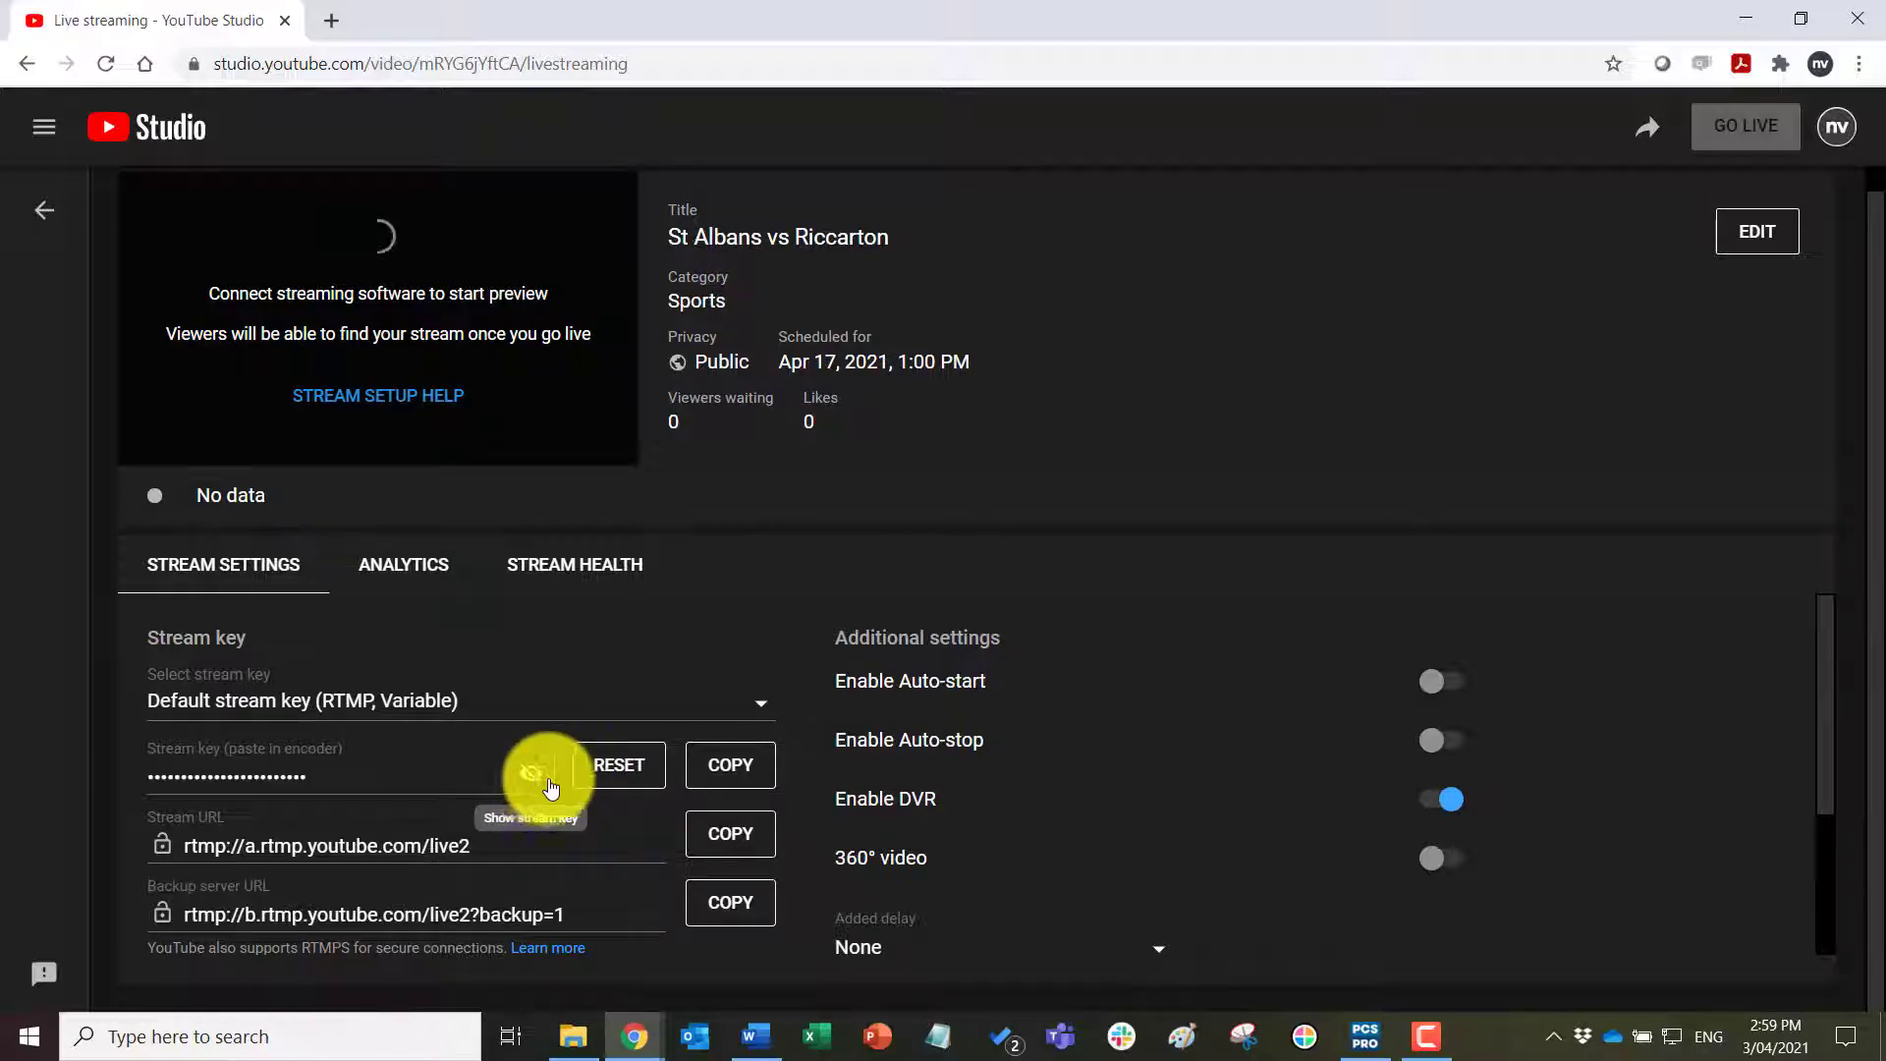
click(730, 775)
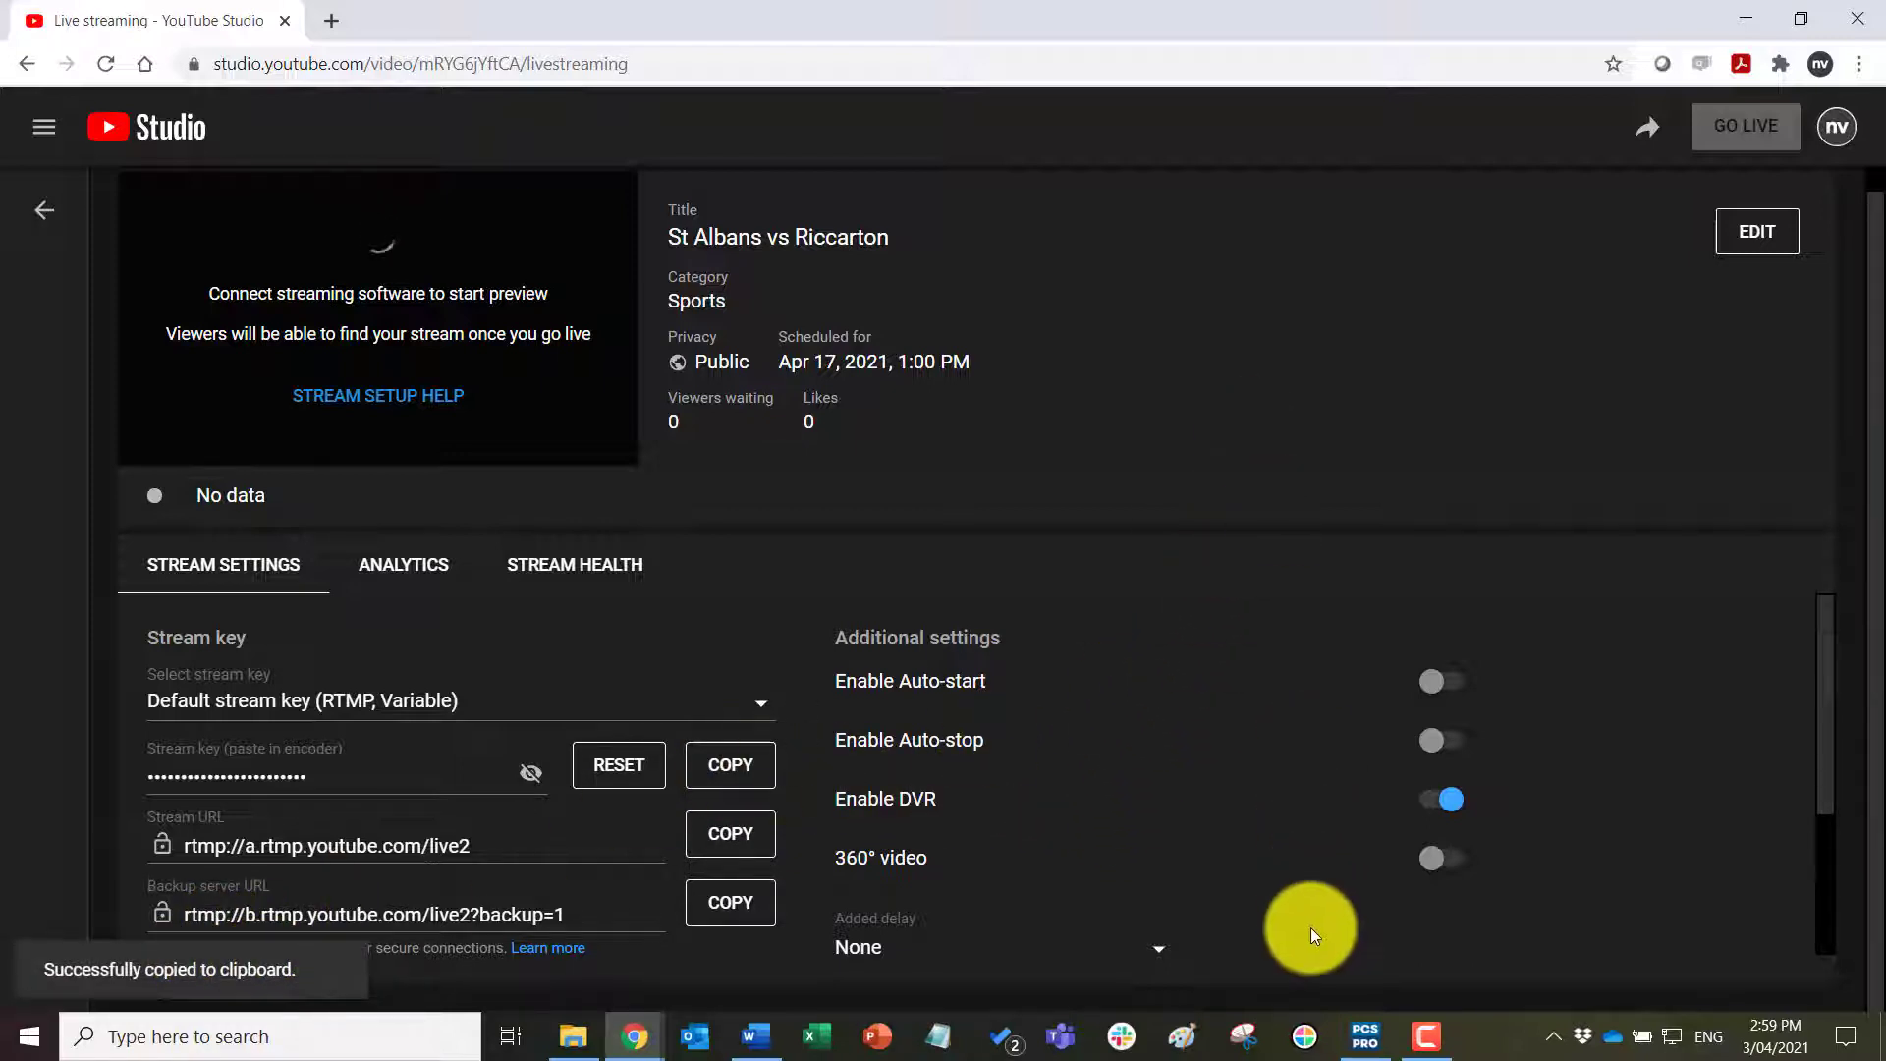
click(1366, 1036)
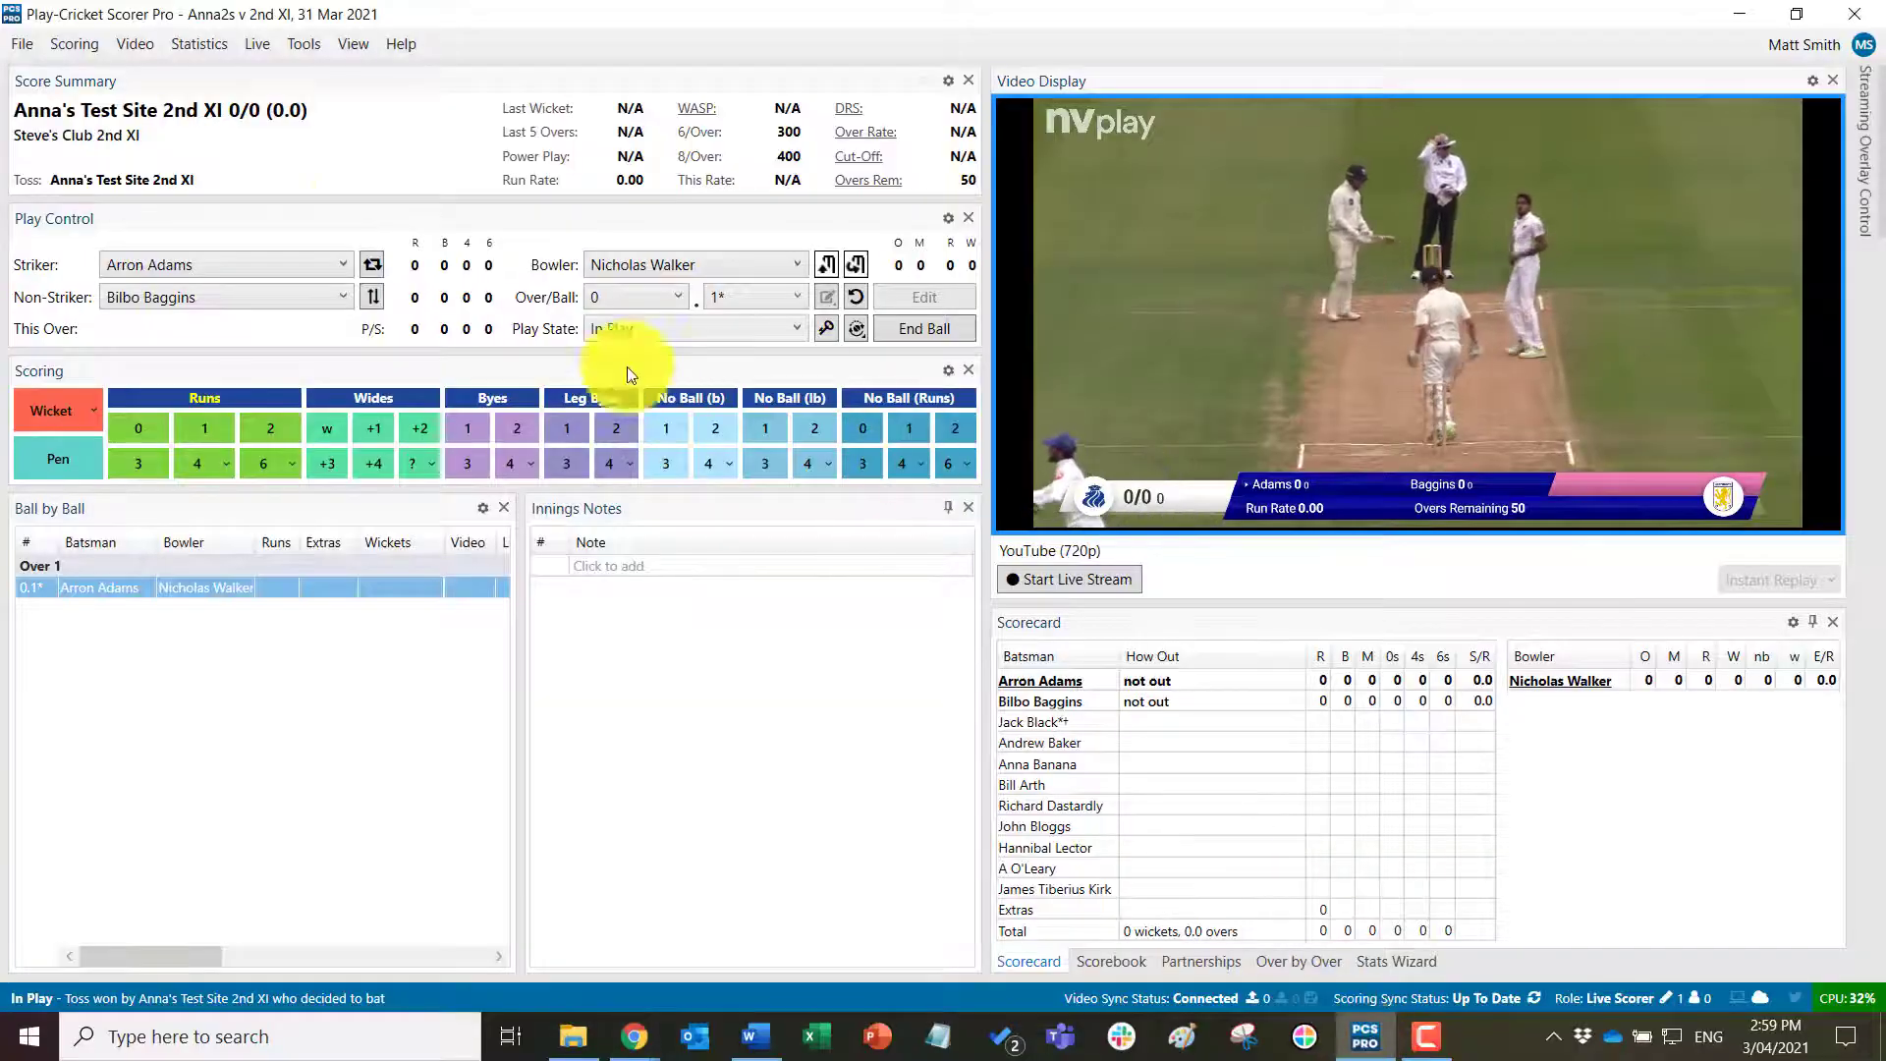
Paste the YouTube stream key into the Live Streaming configuration's Stream Key and save.
click(305, 45)
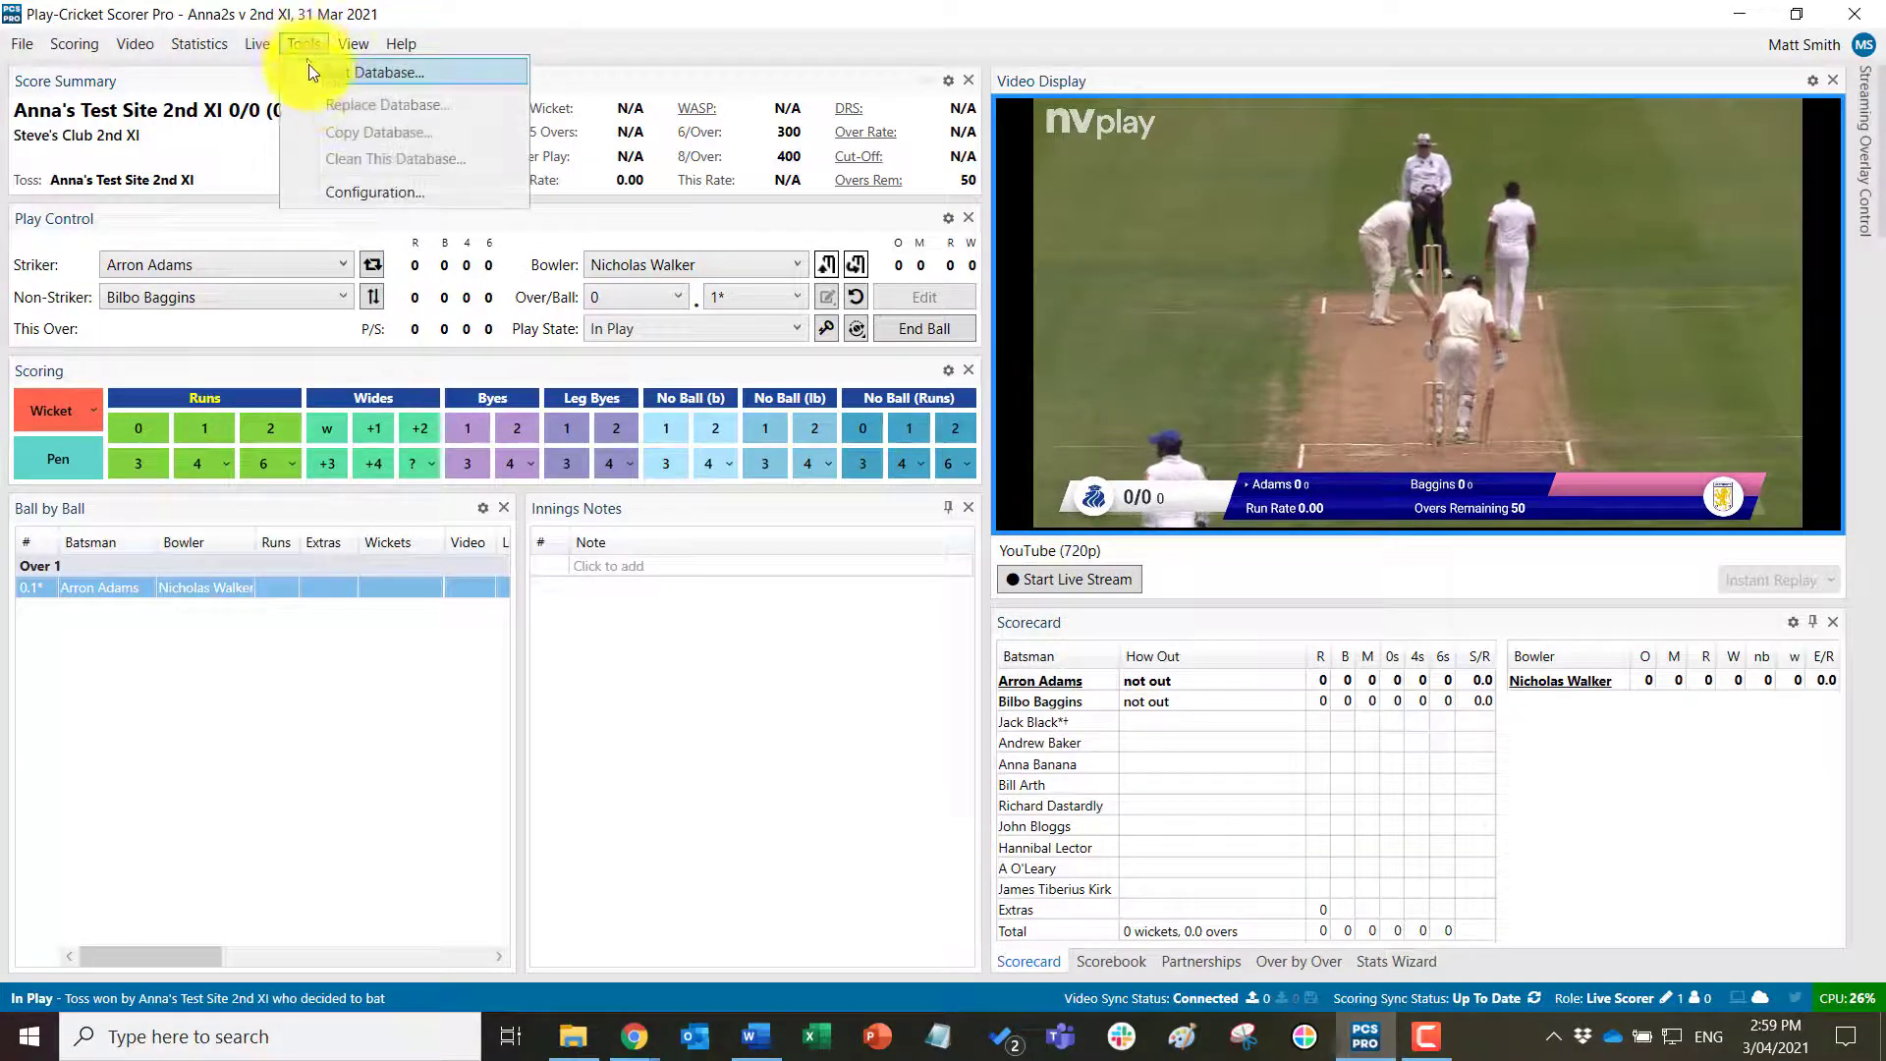
click(387, 189)
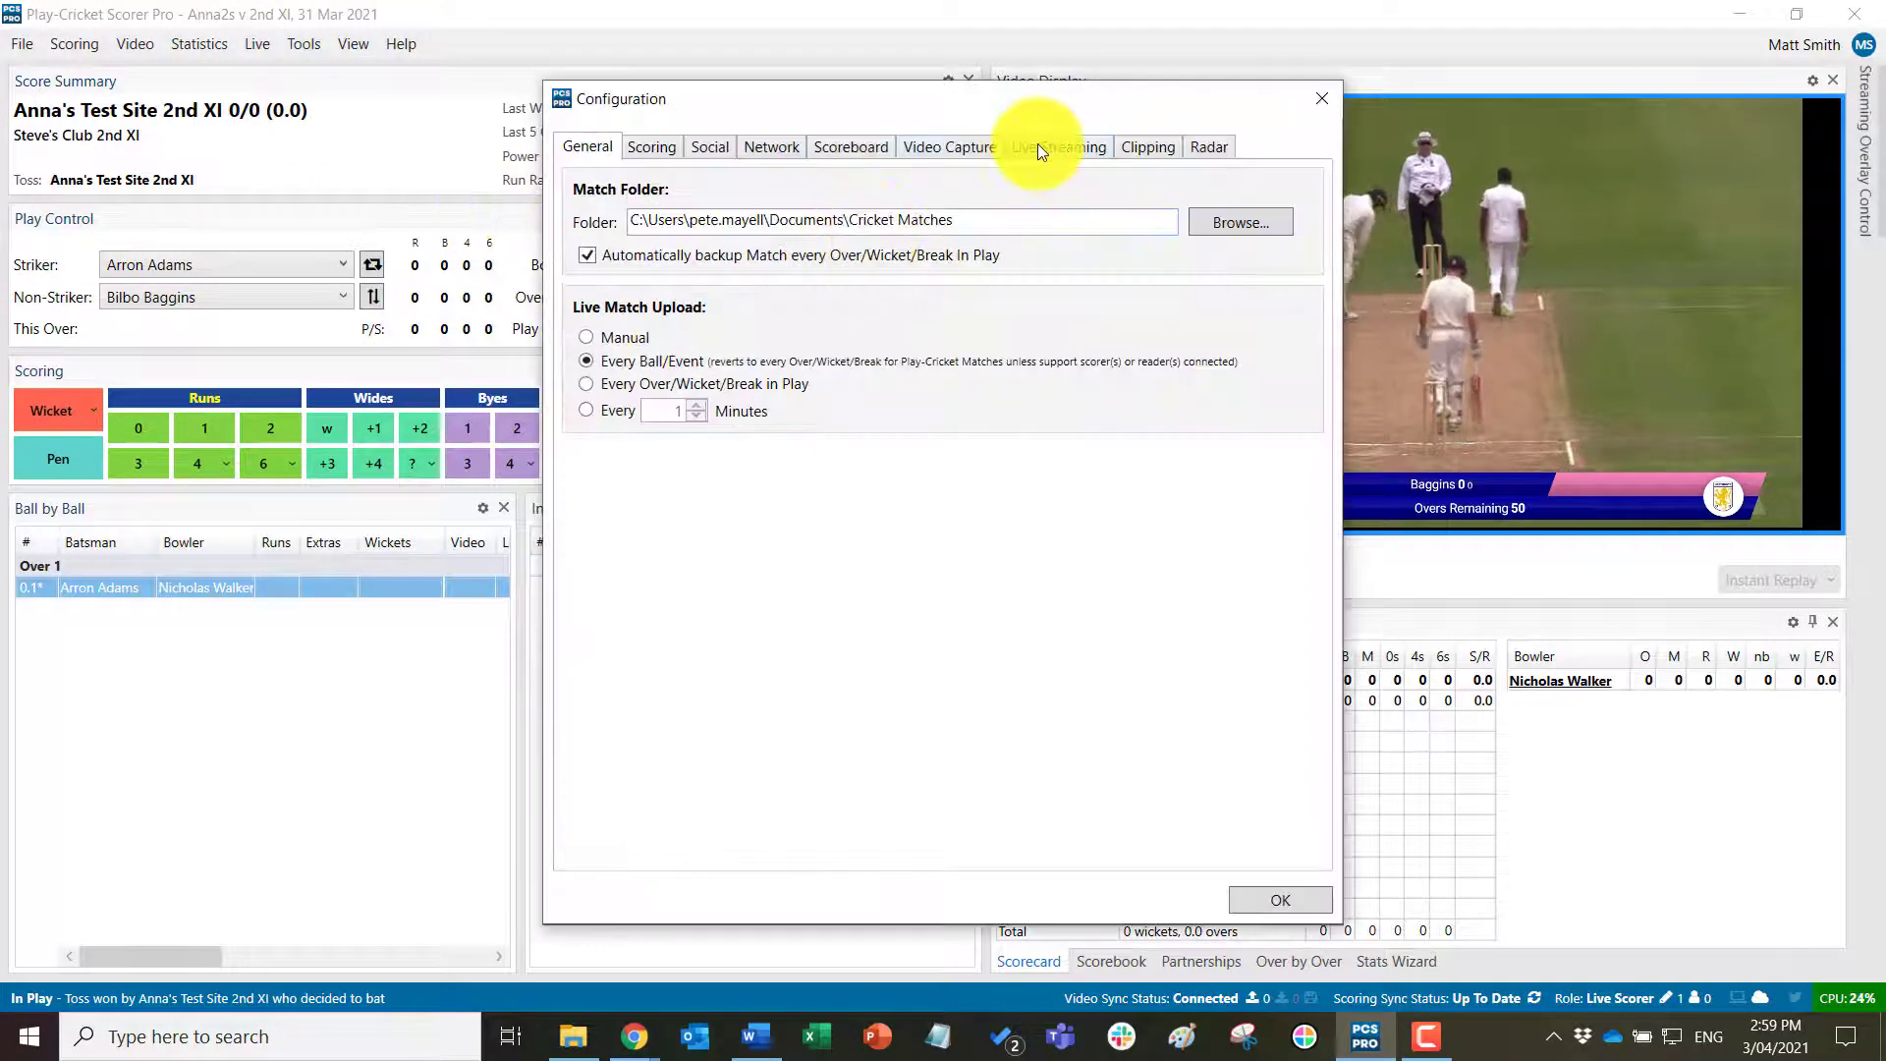
click(1040, 146)
click(776, 291)
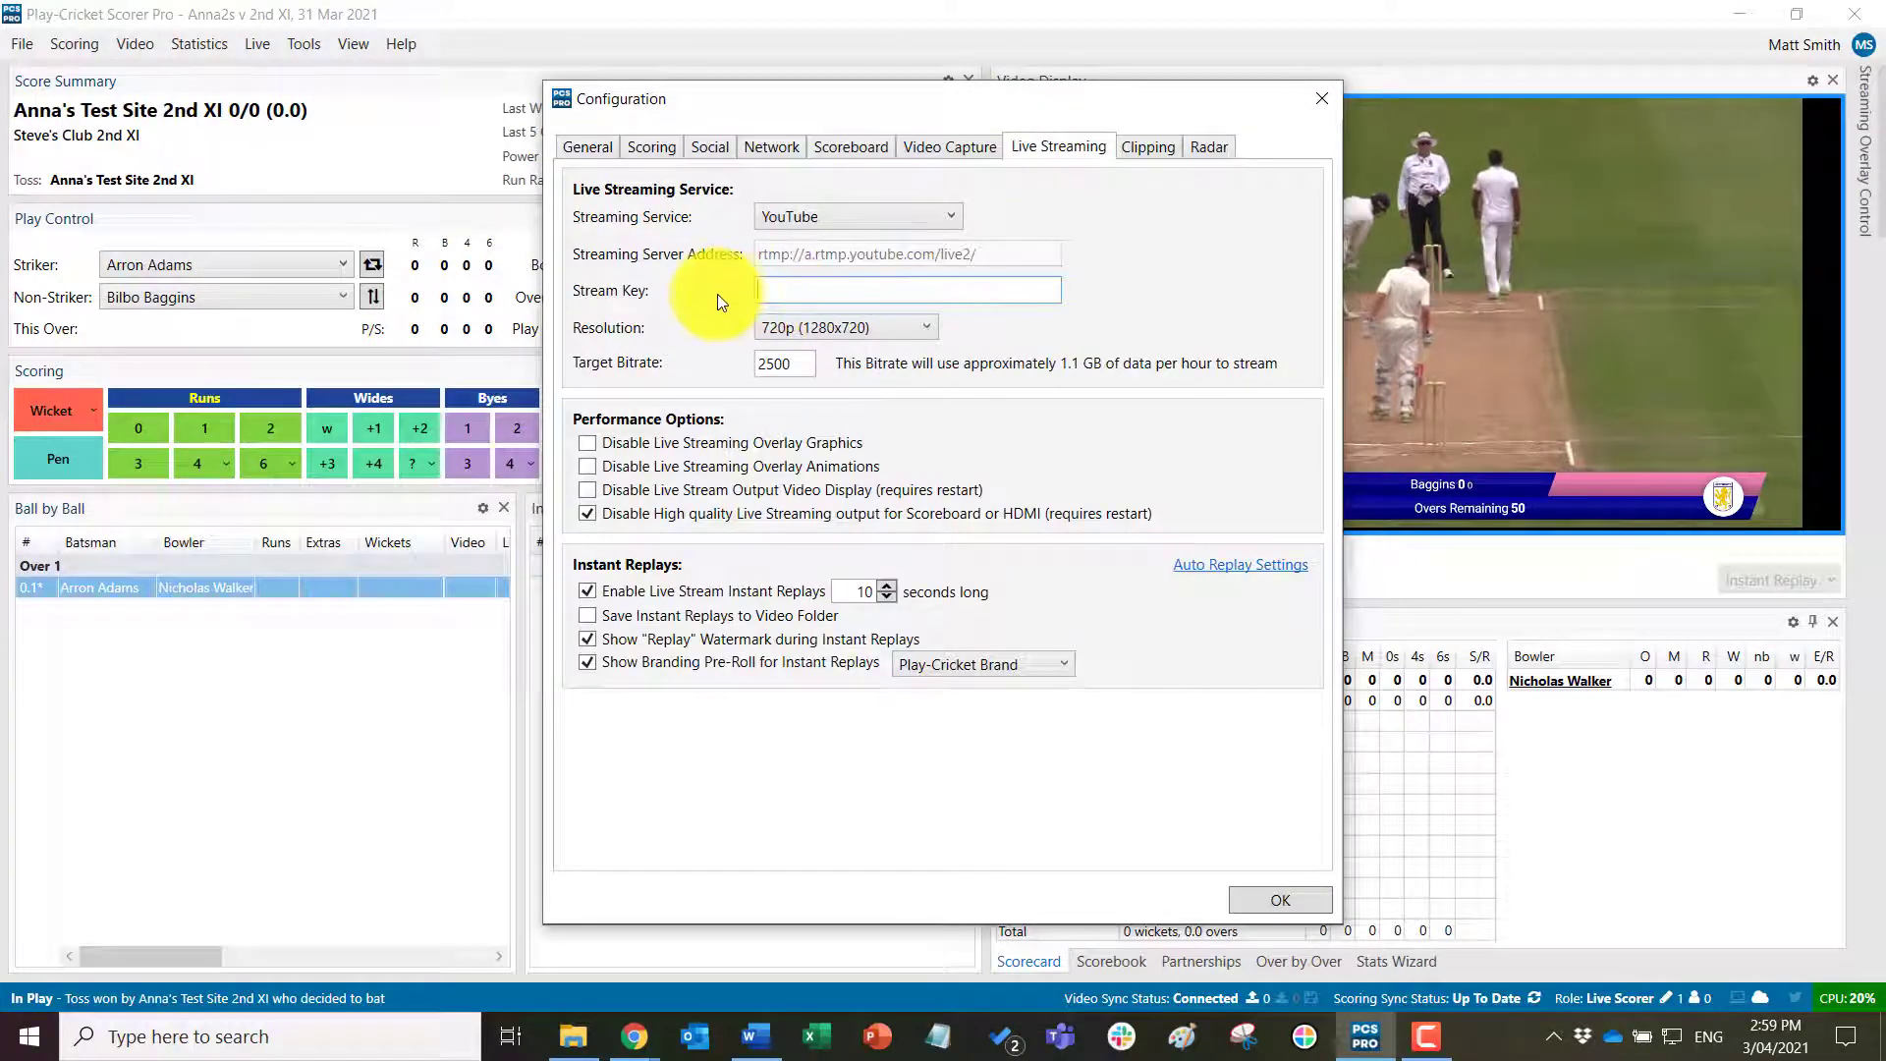
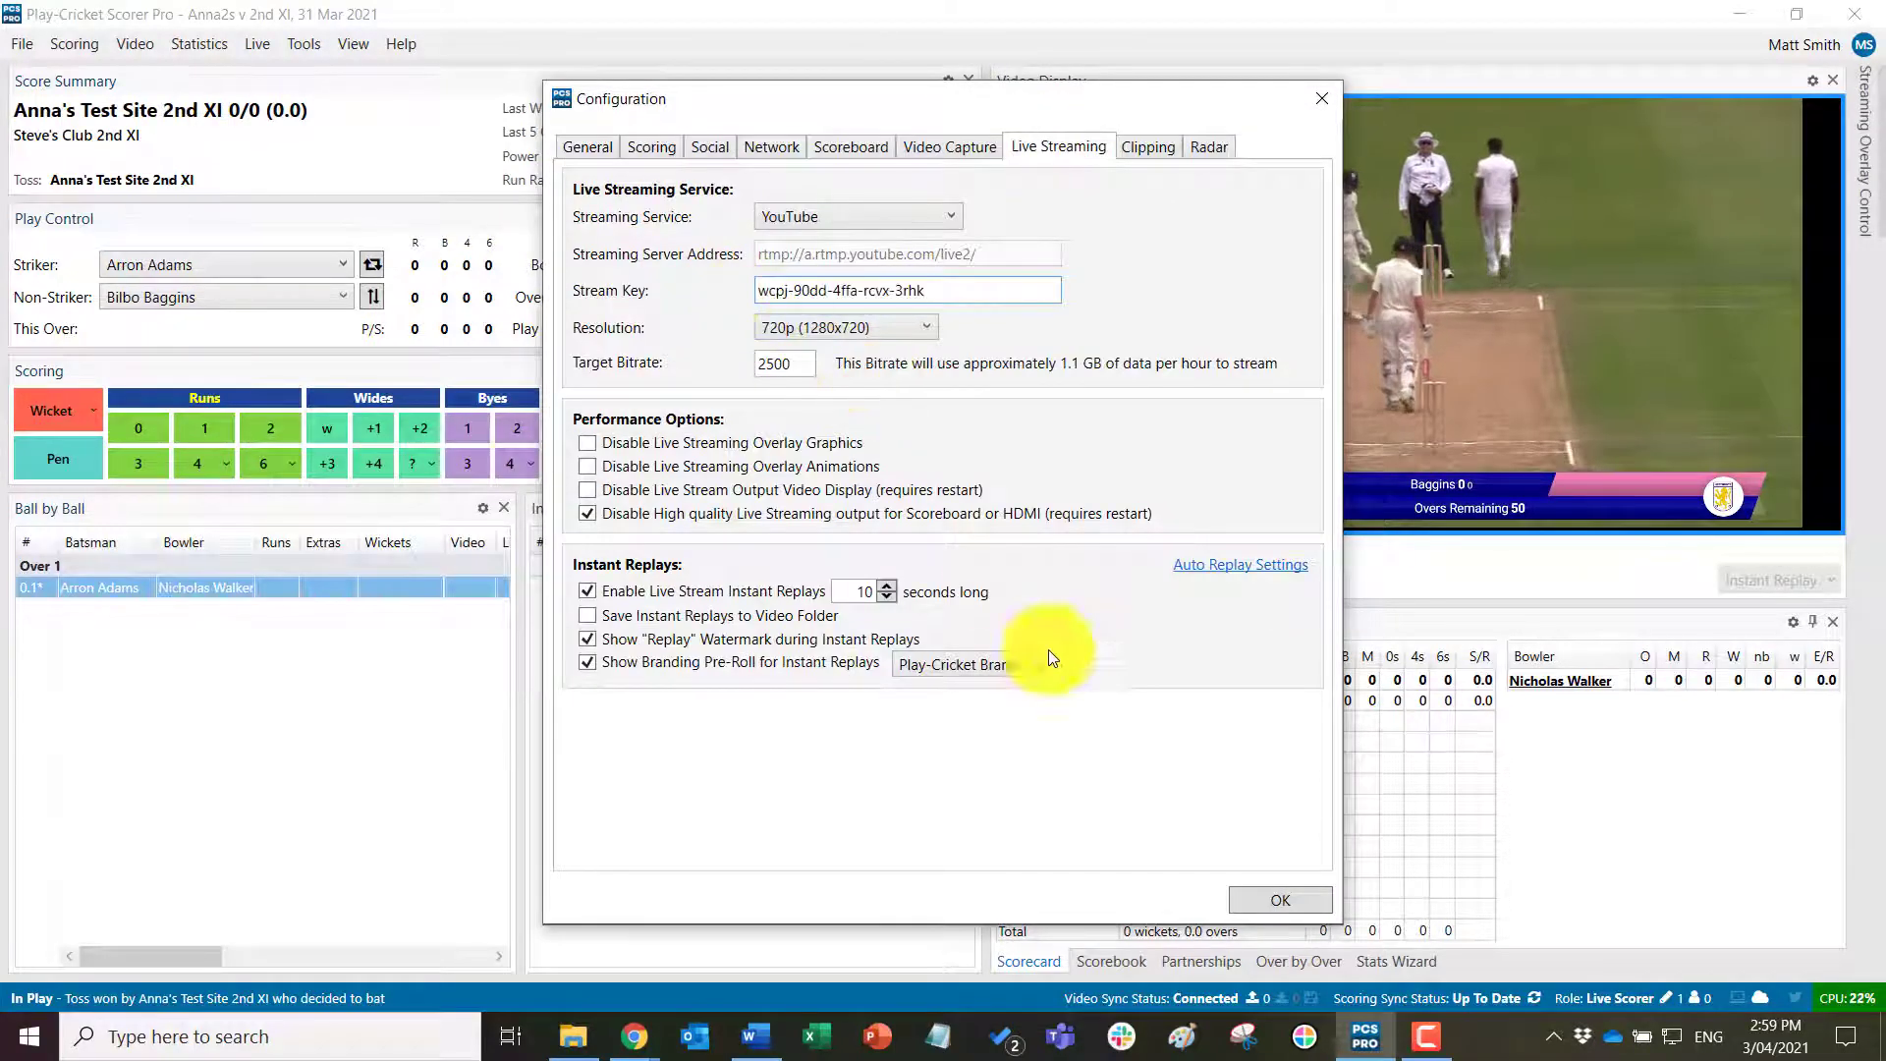
click(1284, 898)
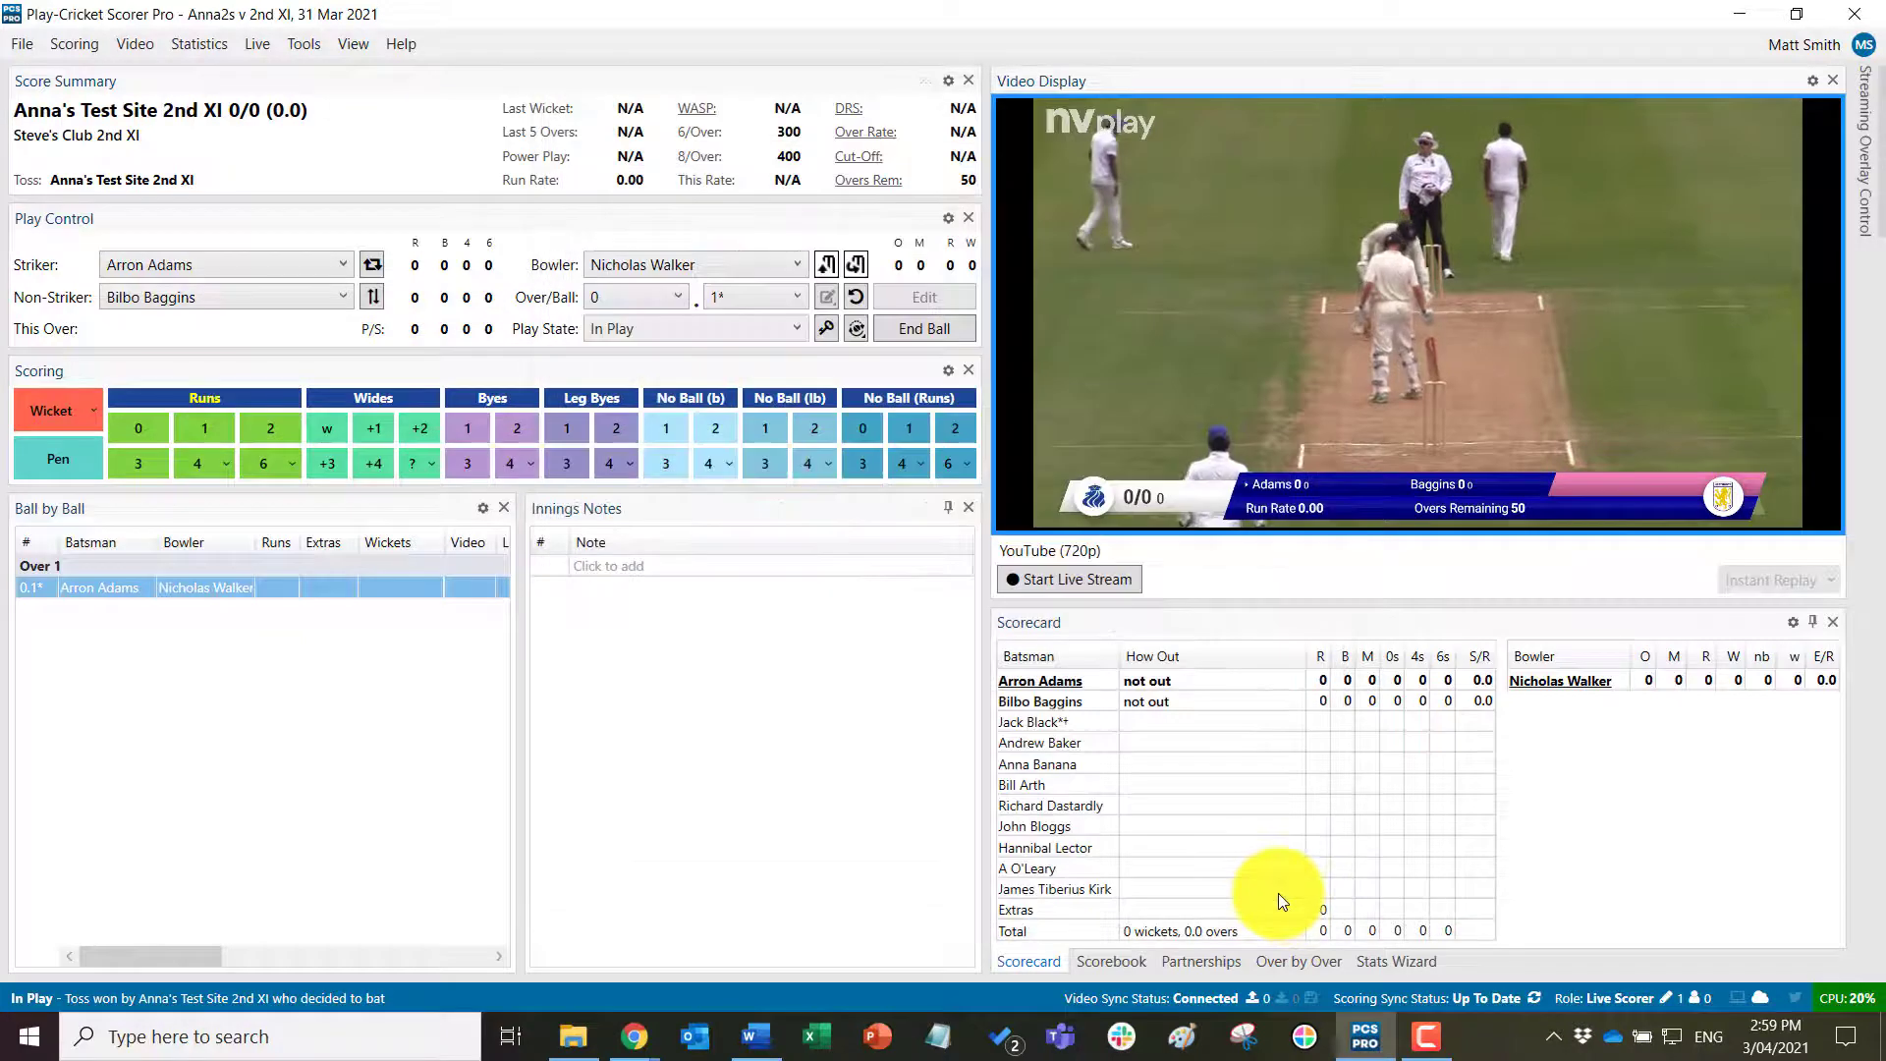
Start the live stream with video consent, declining to add it to Match Centre.
click(1045, 582)
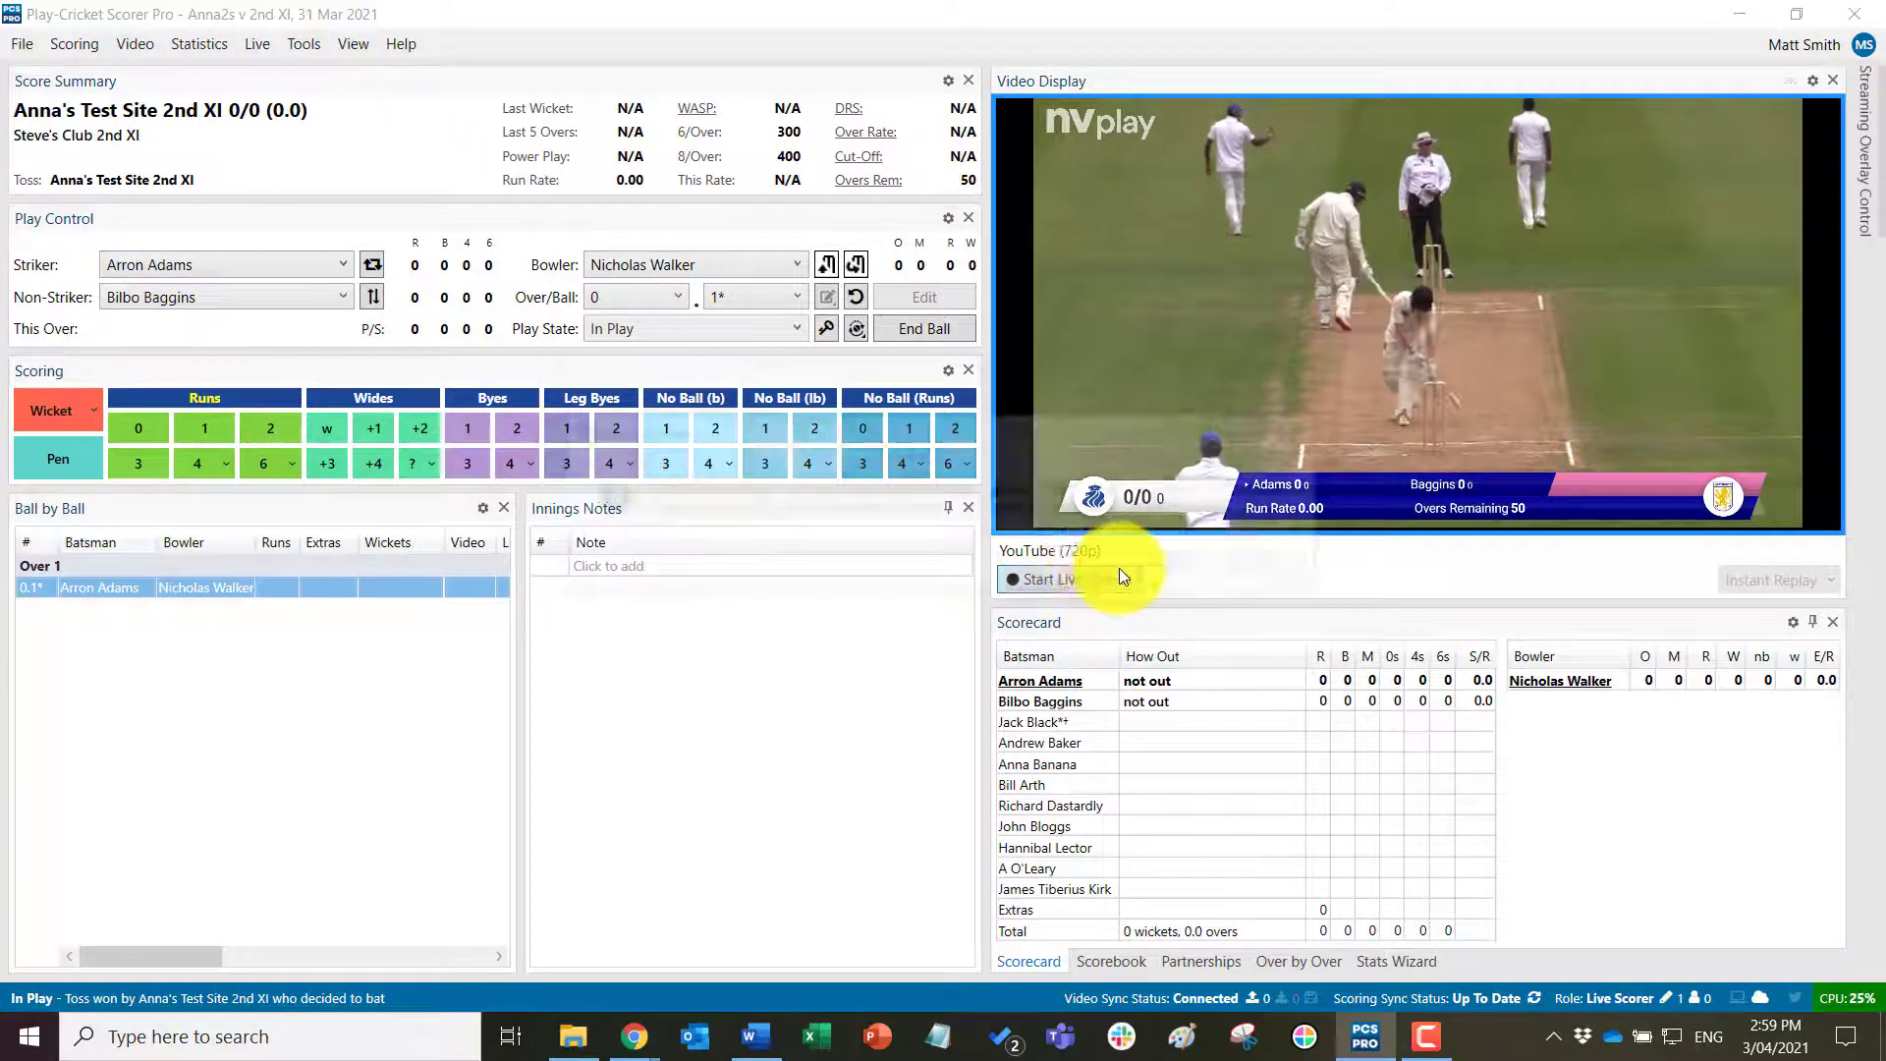
click(1159, 570)
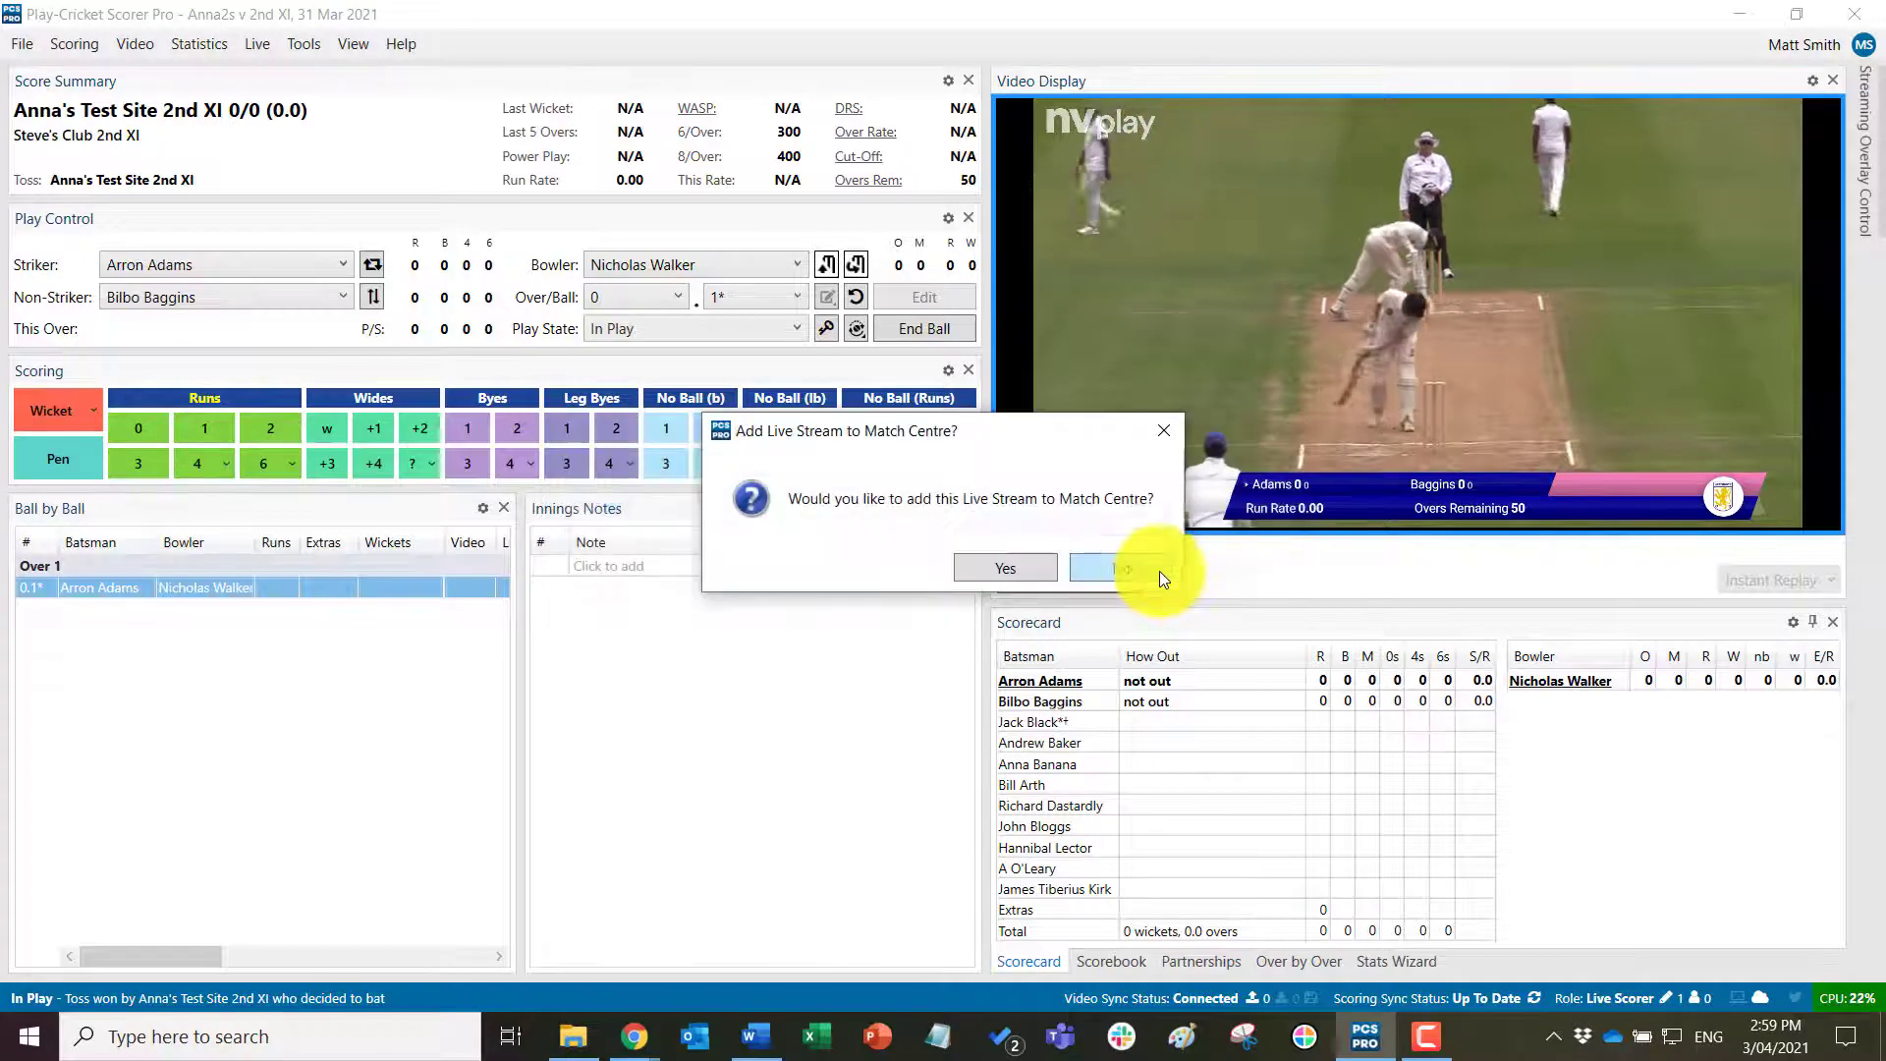
click(1119, 574)
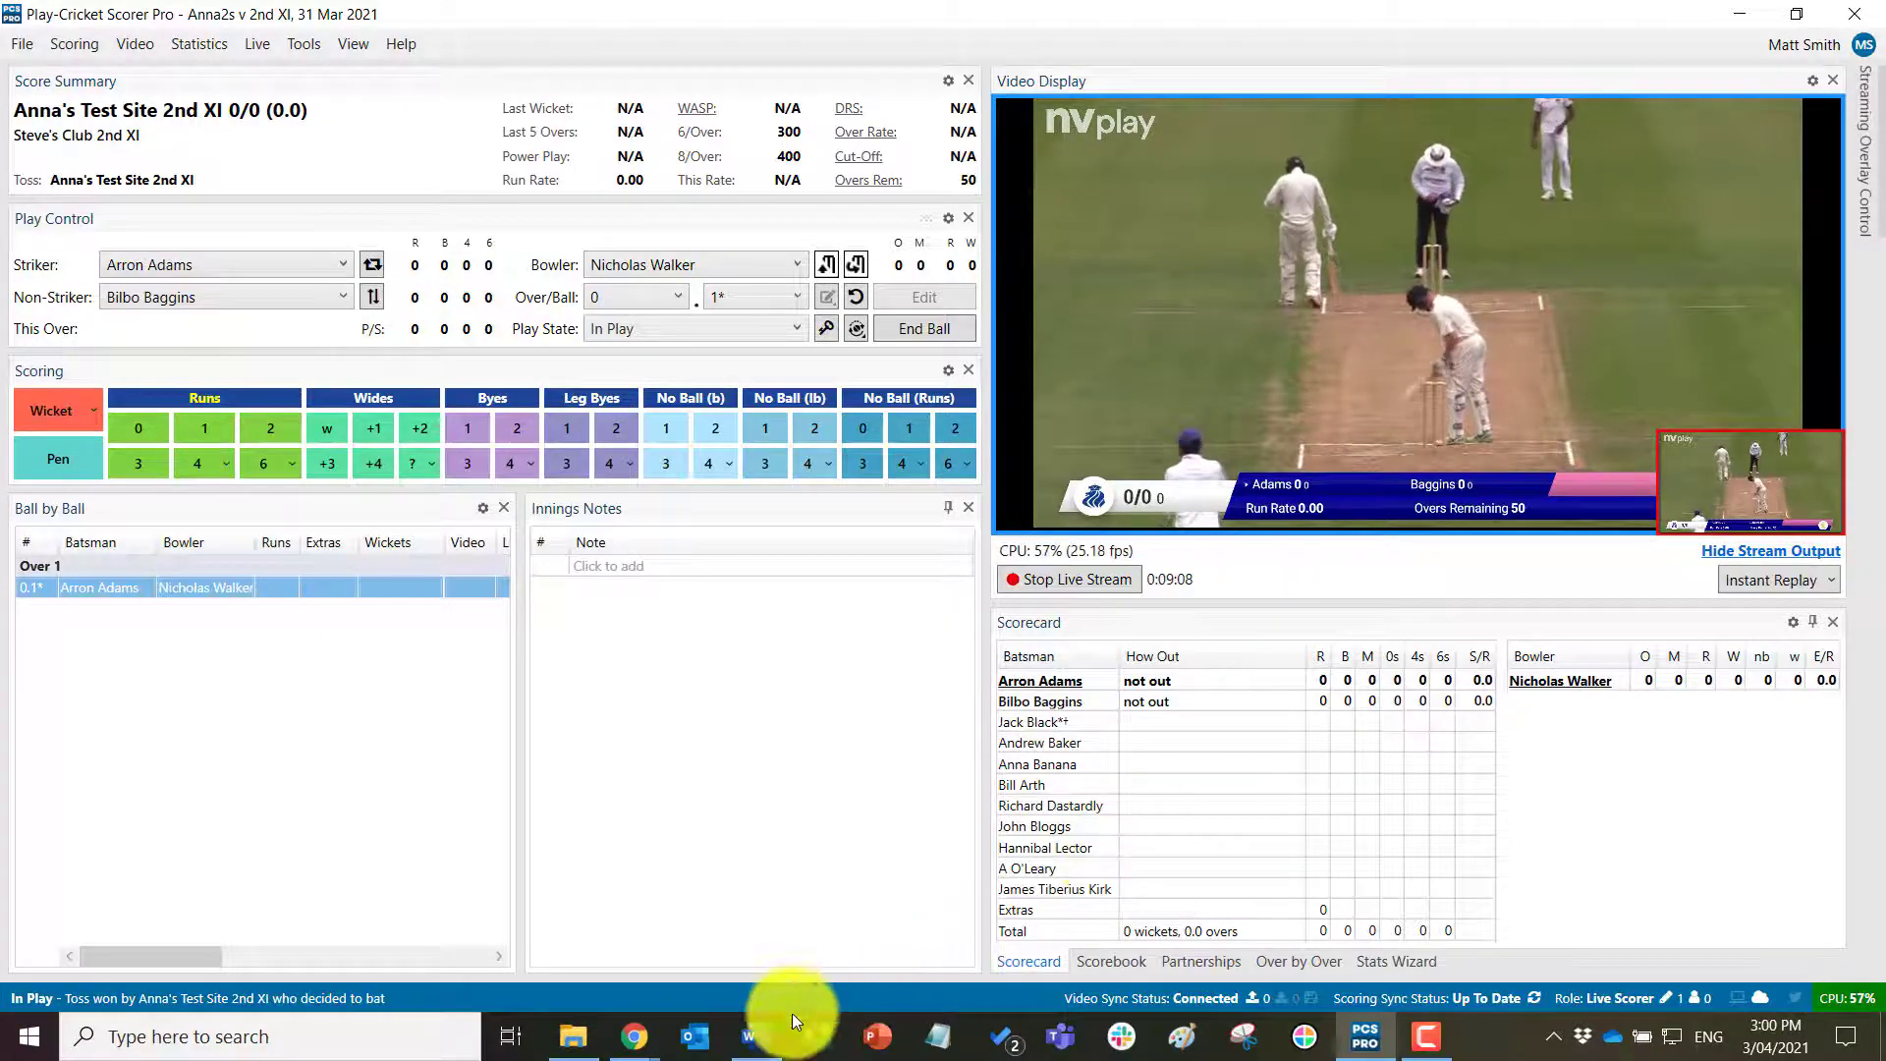
Back in YouTube Studio, dismiss the ready notice and copy the preview player's embed code.
mouse_move(636, 1049)
click(721, 979)
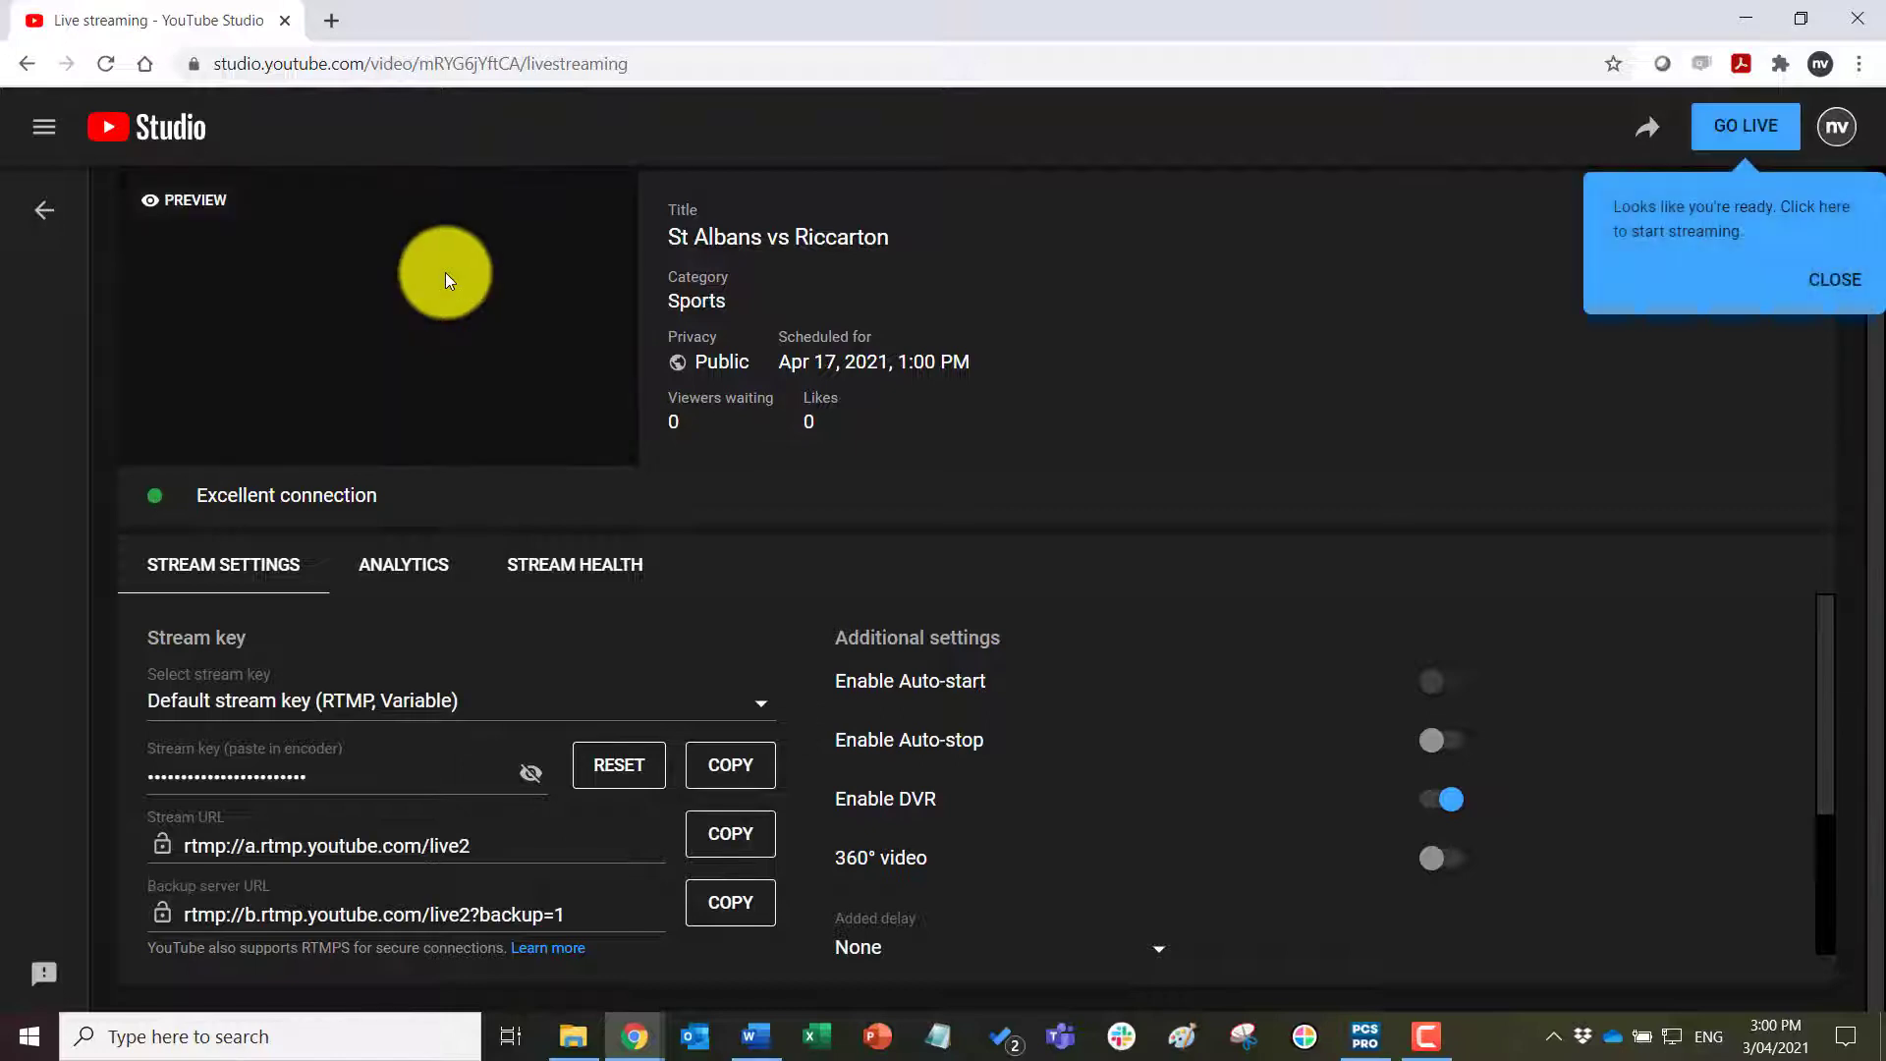
click(1823, 281)
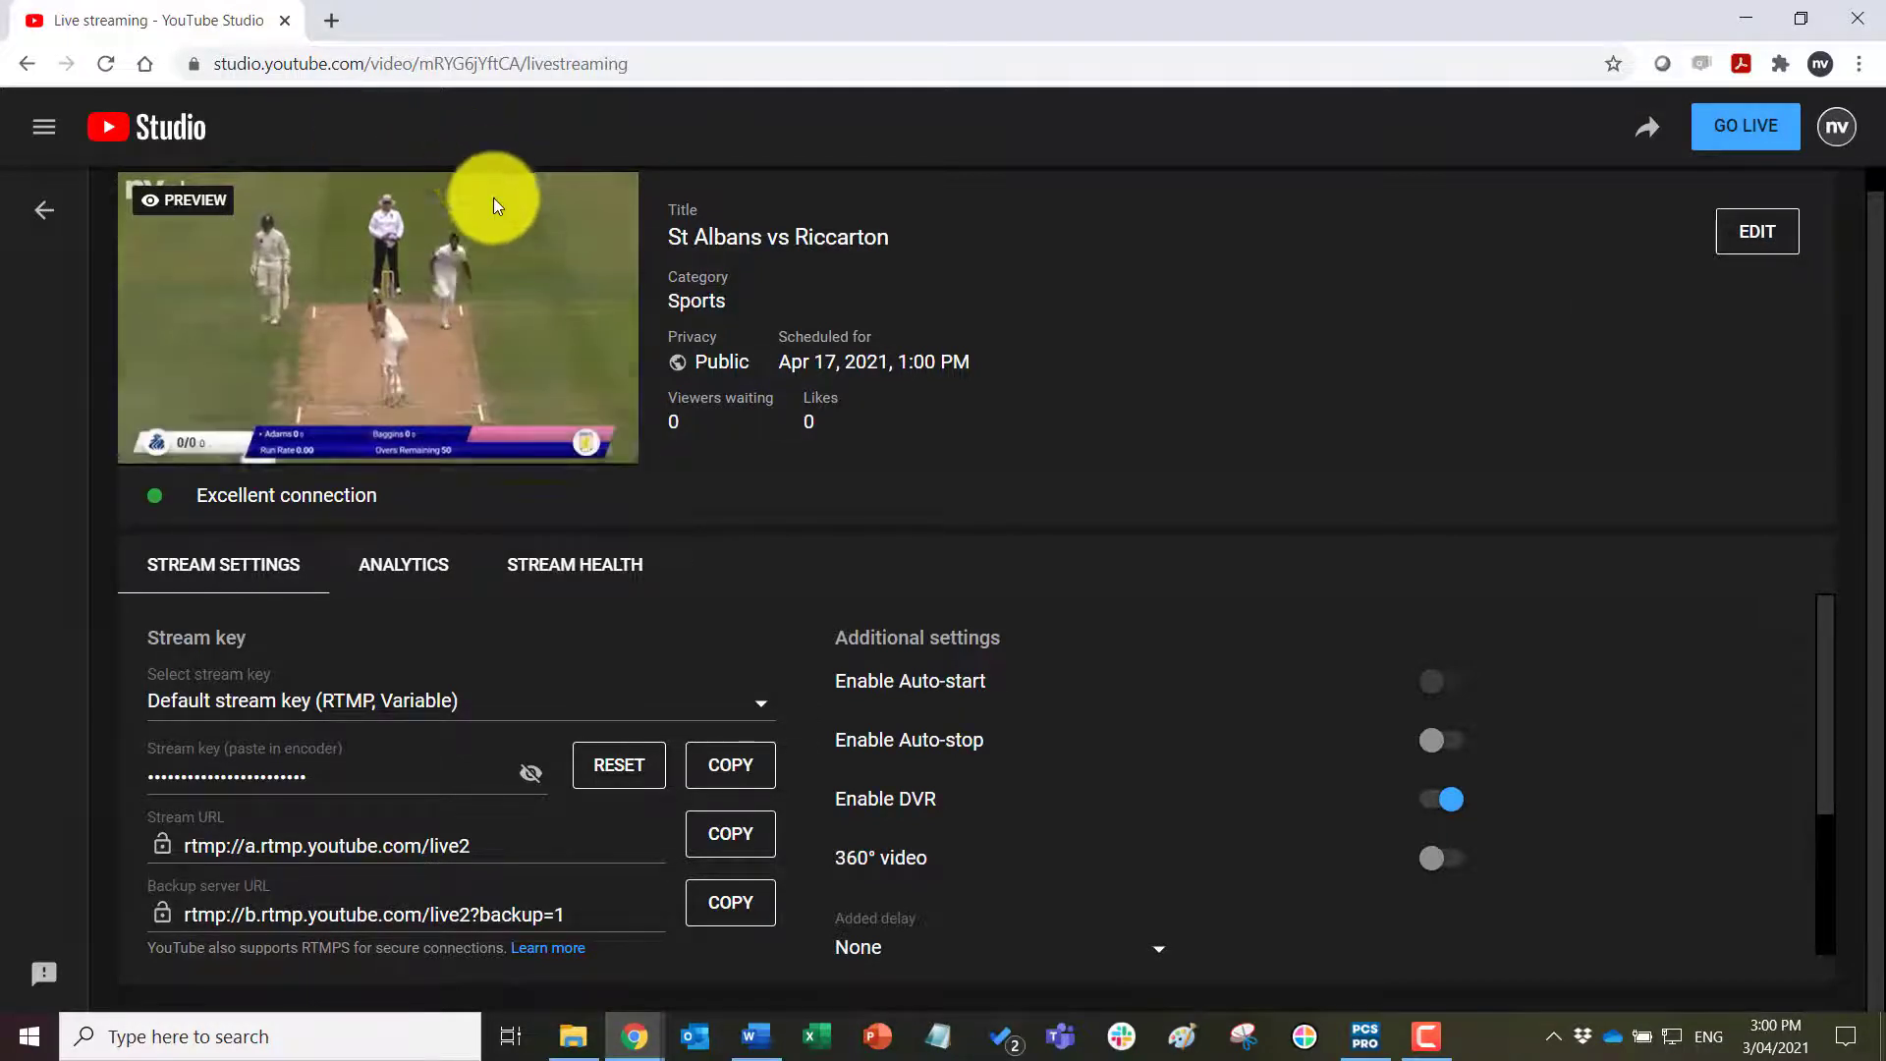
right_click(511, 251)
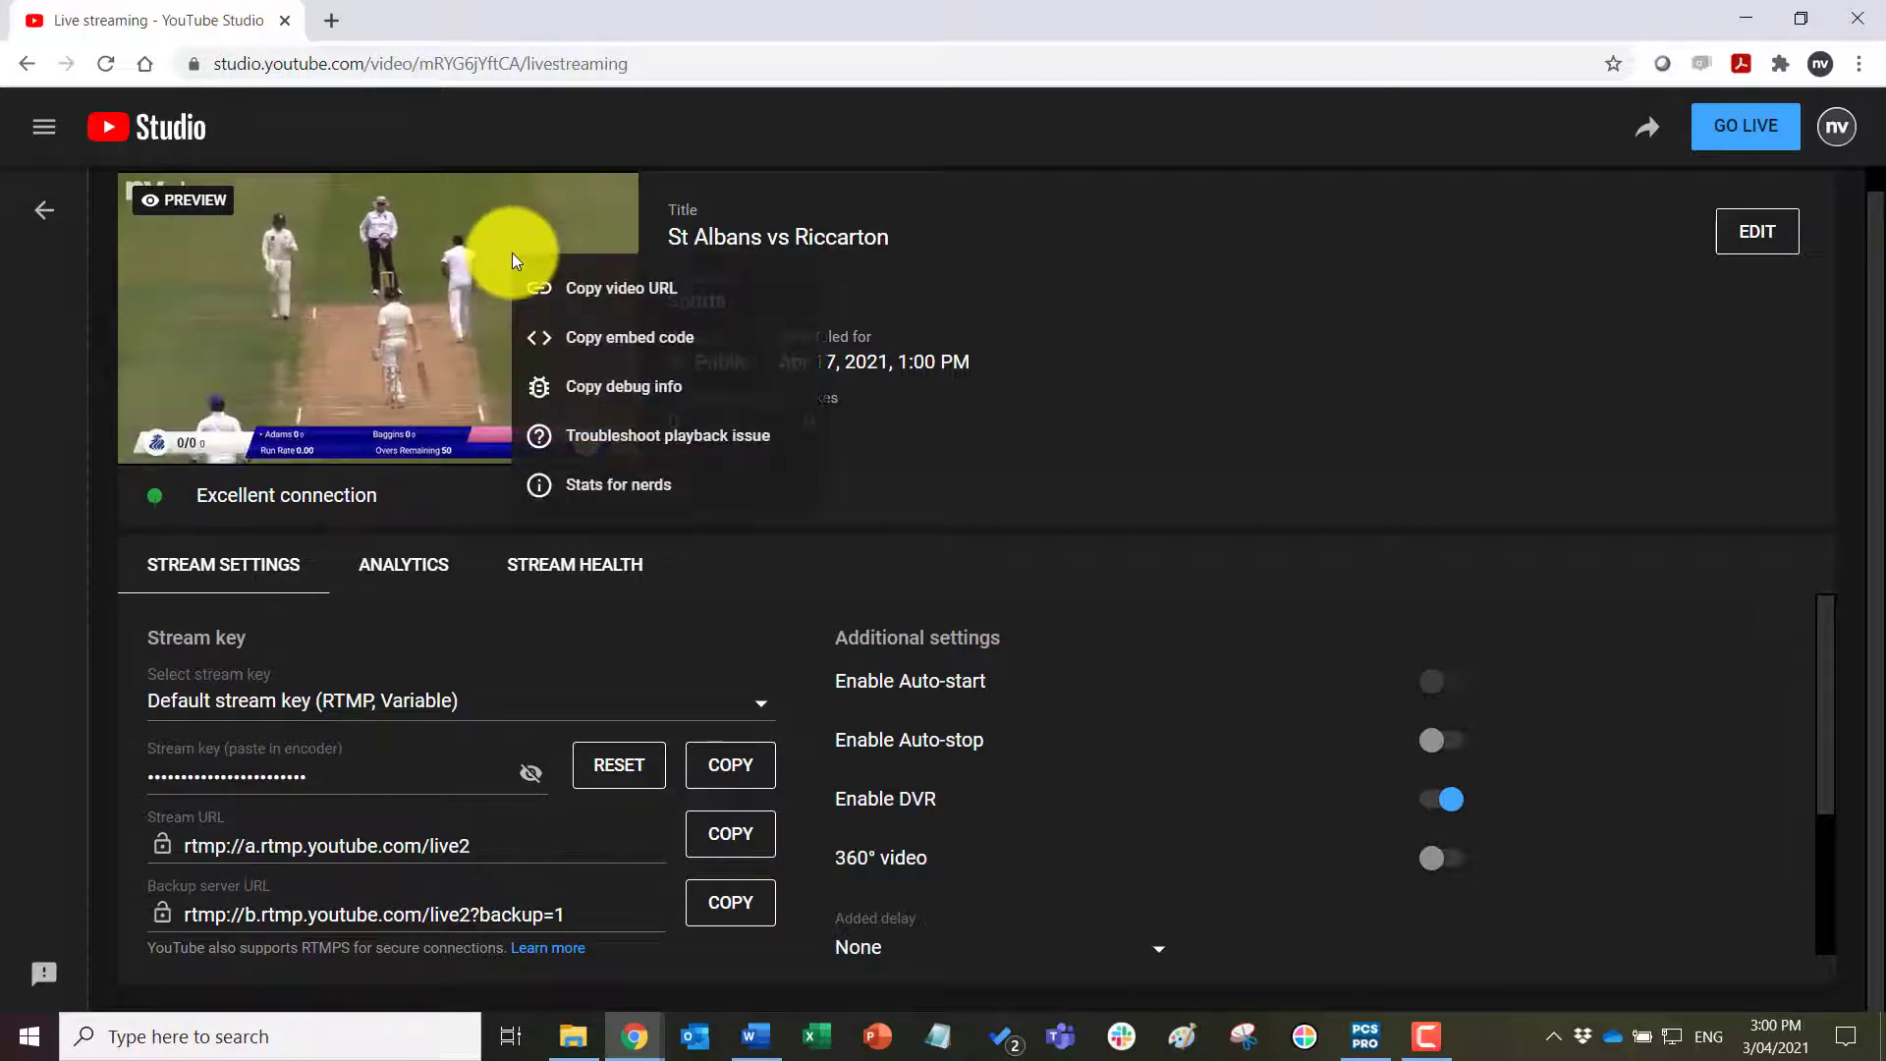
click(562, 337)
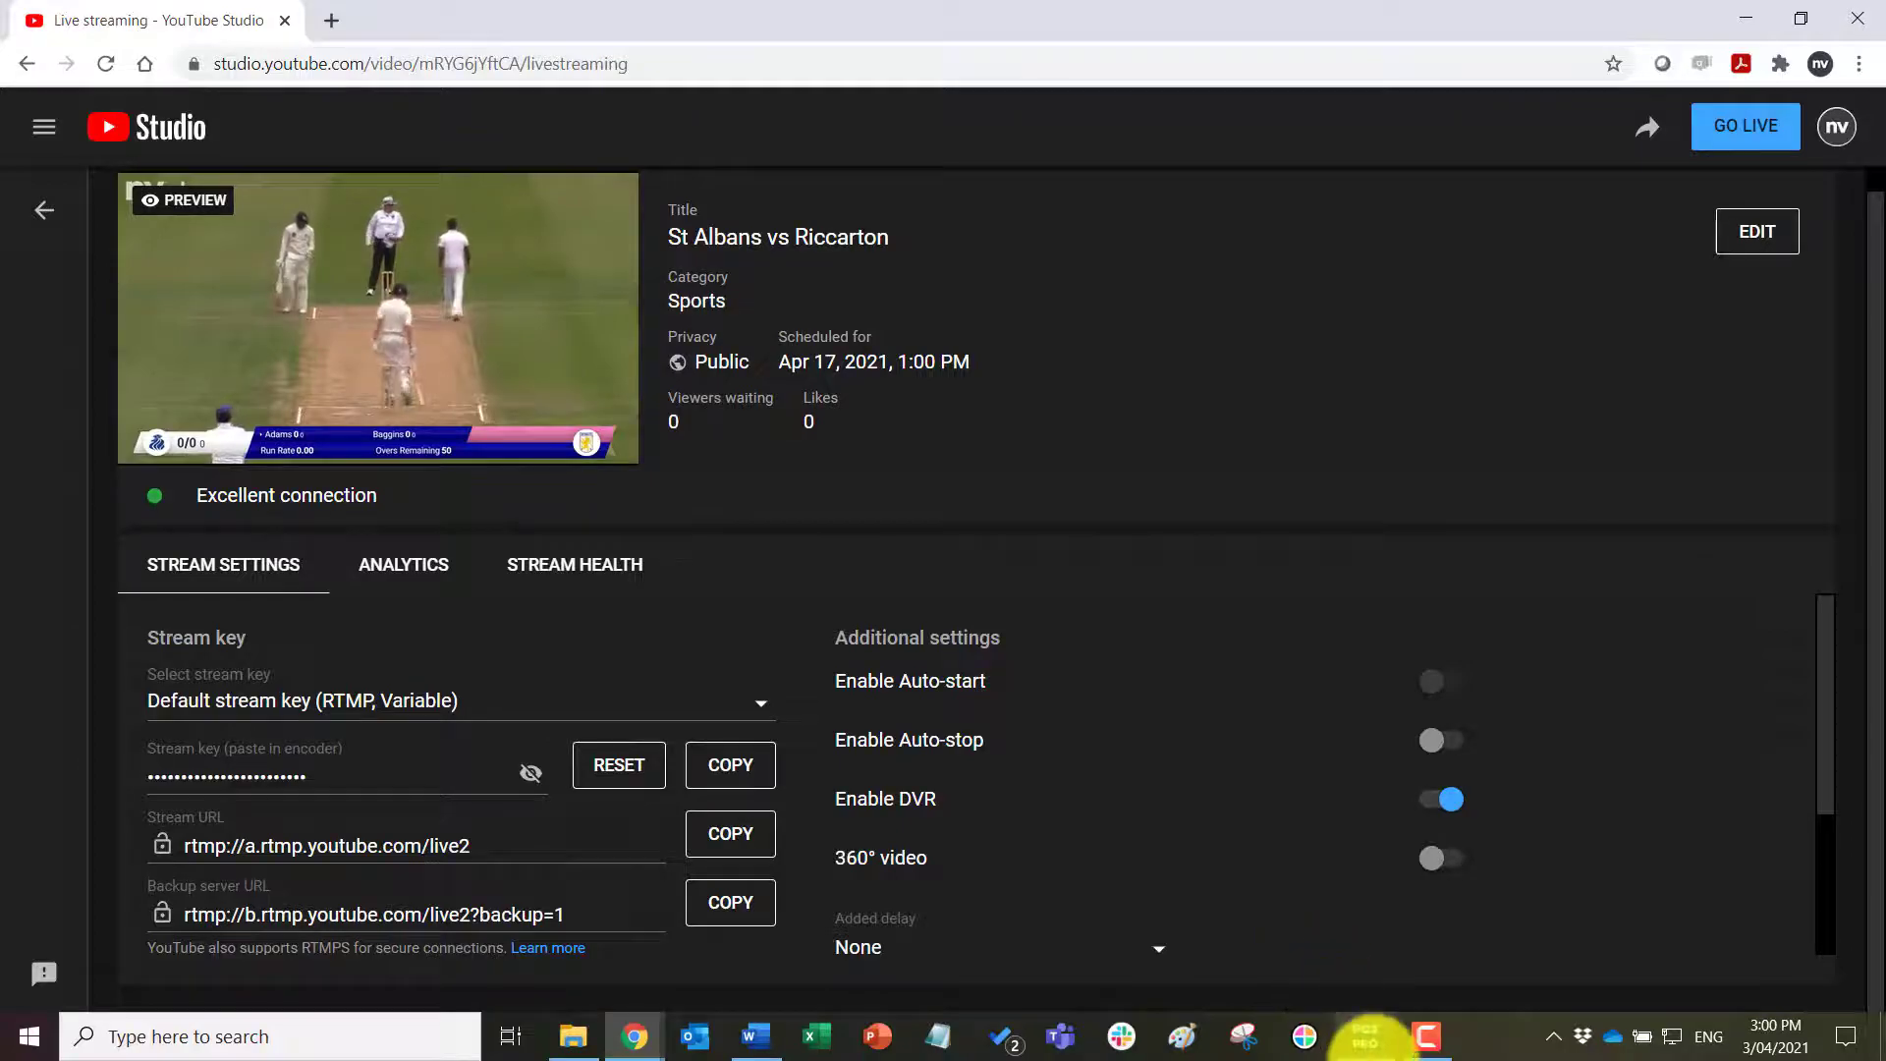
Paste the YouTube embed code into PCS Pro's Match Centre Live Stream settings and save.
click(1364, 1037)
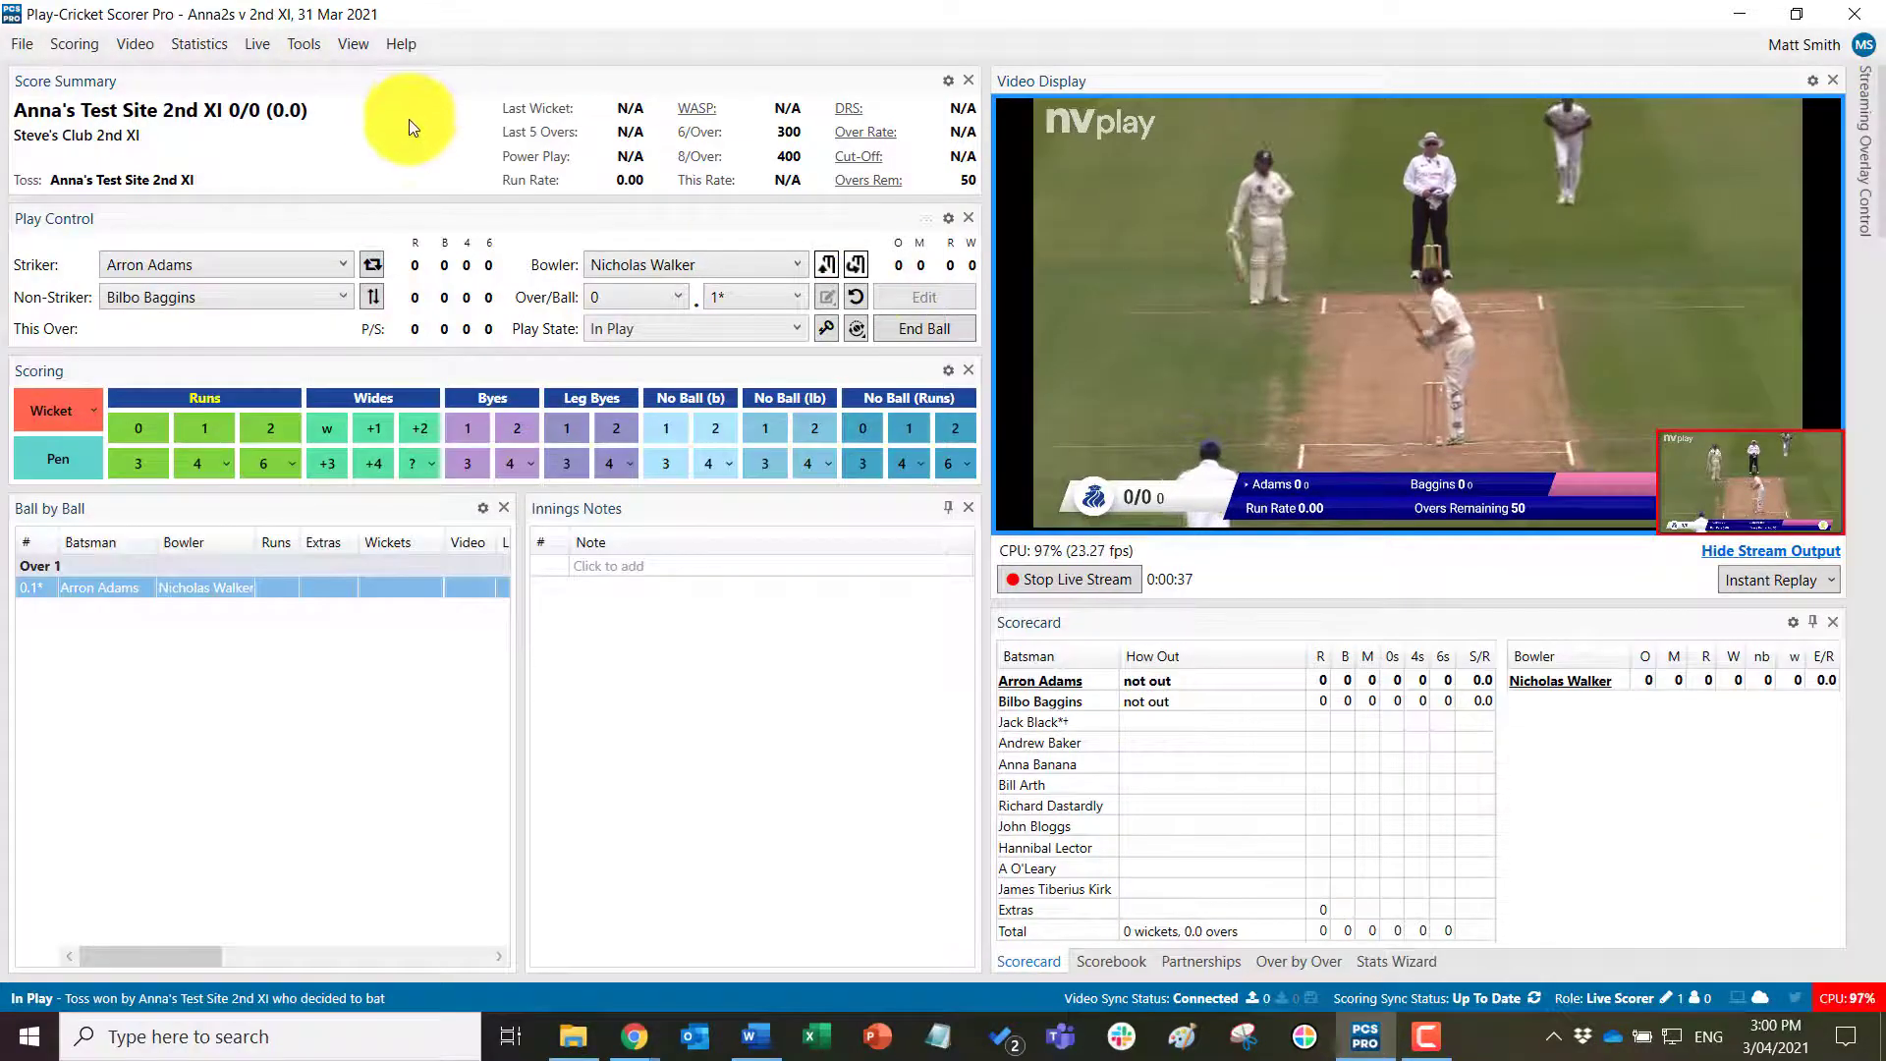
click(260, 45)
click(336, 381)
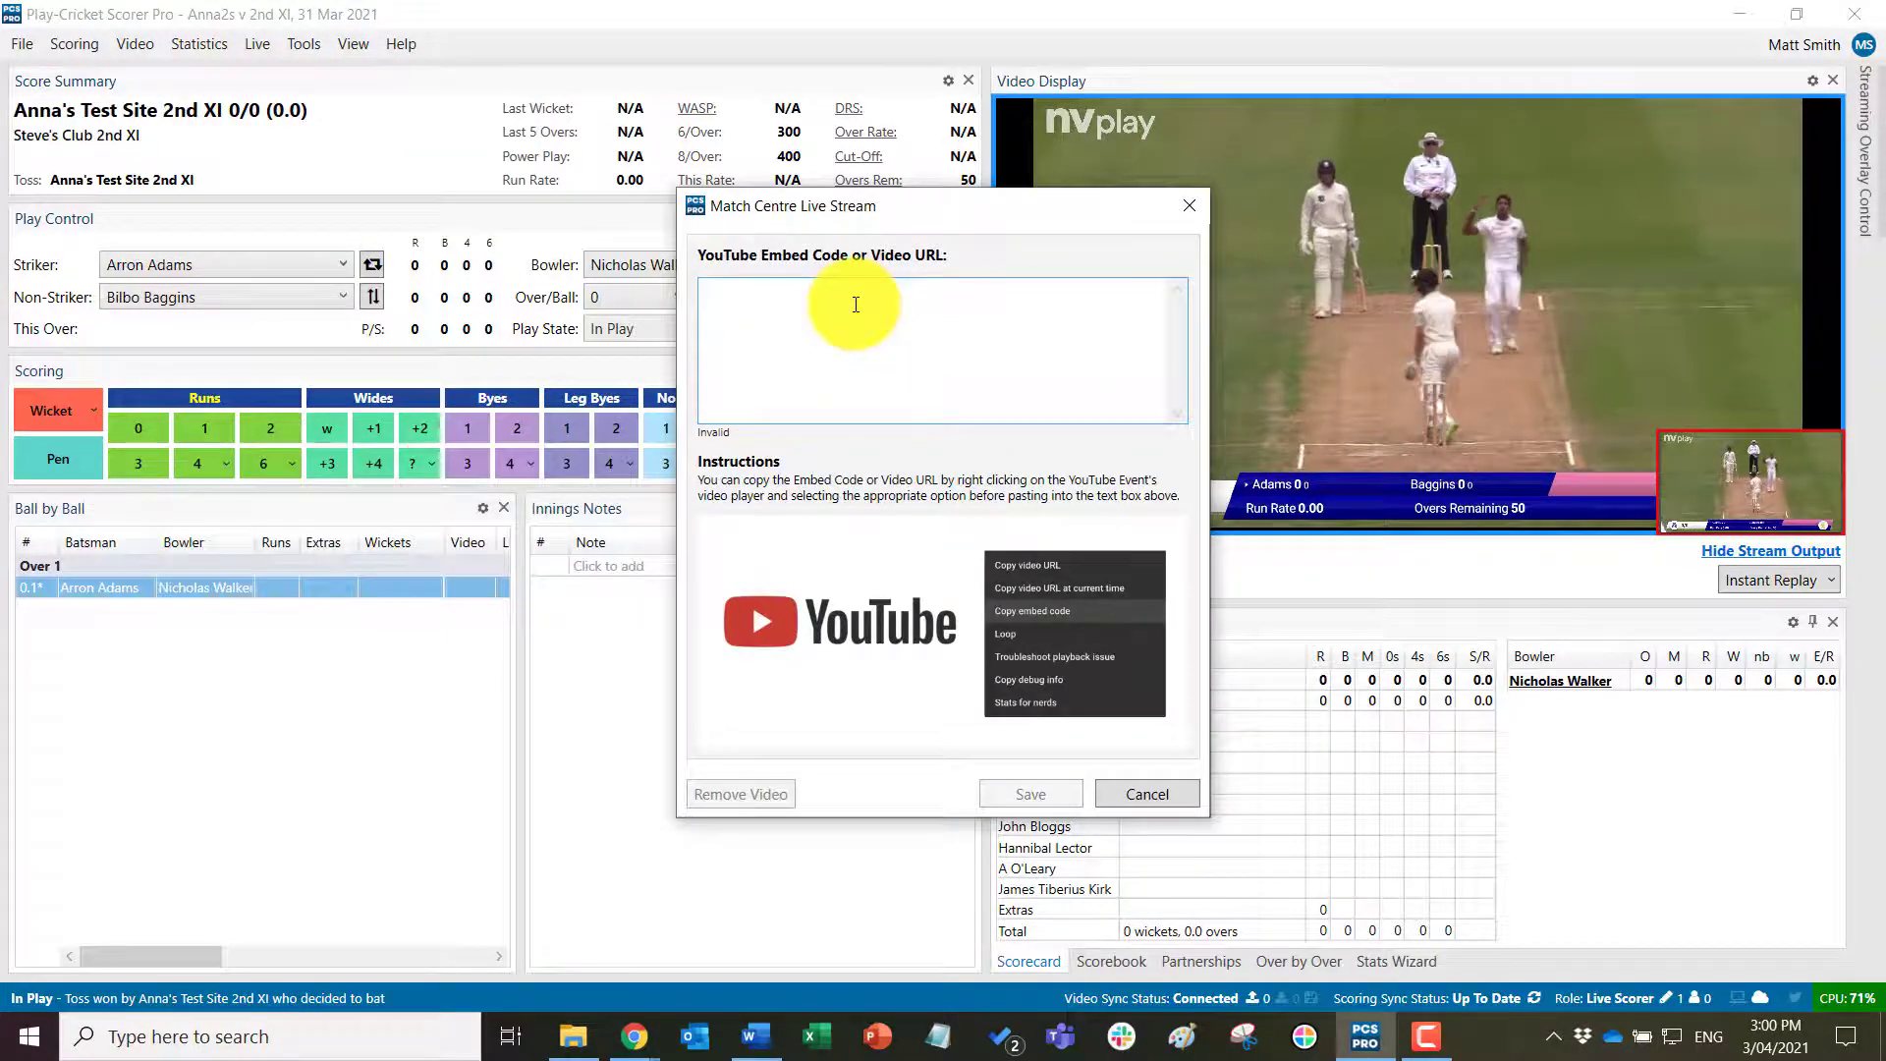
key(ctrl+v)
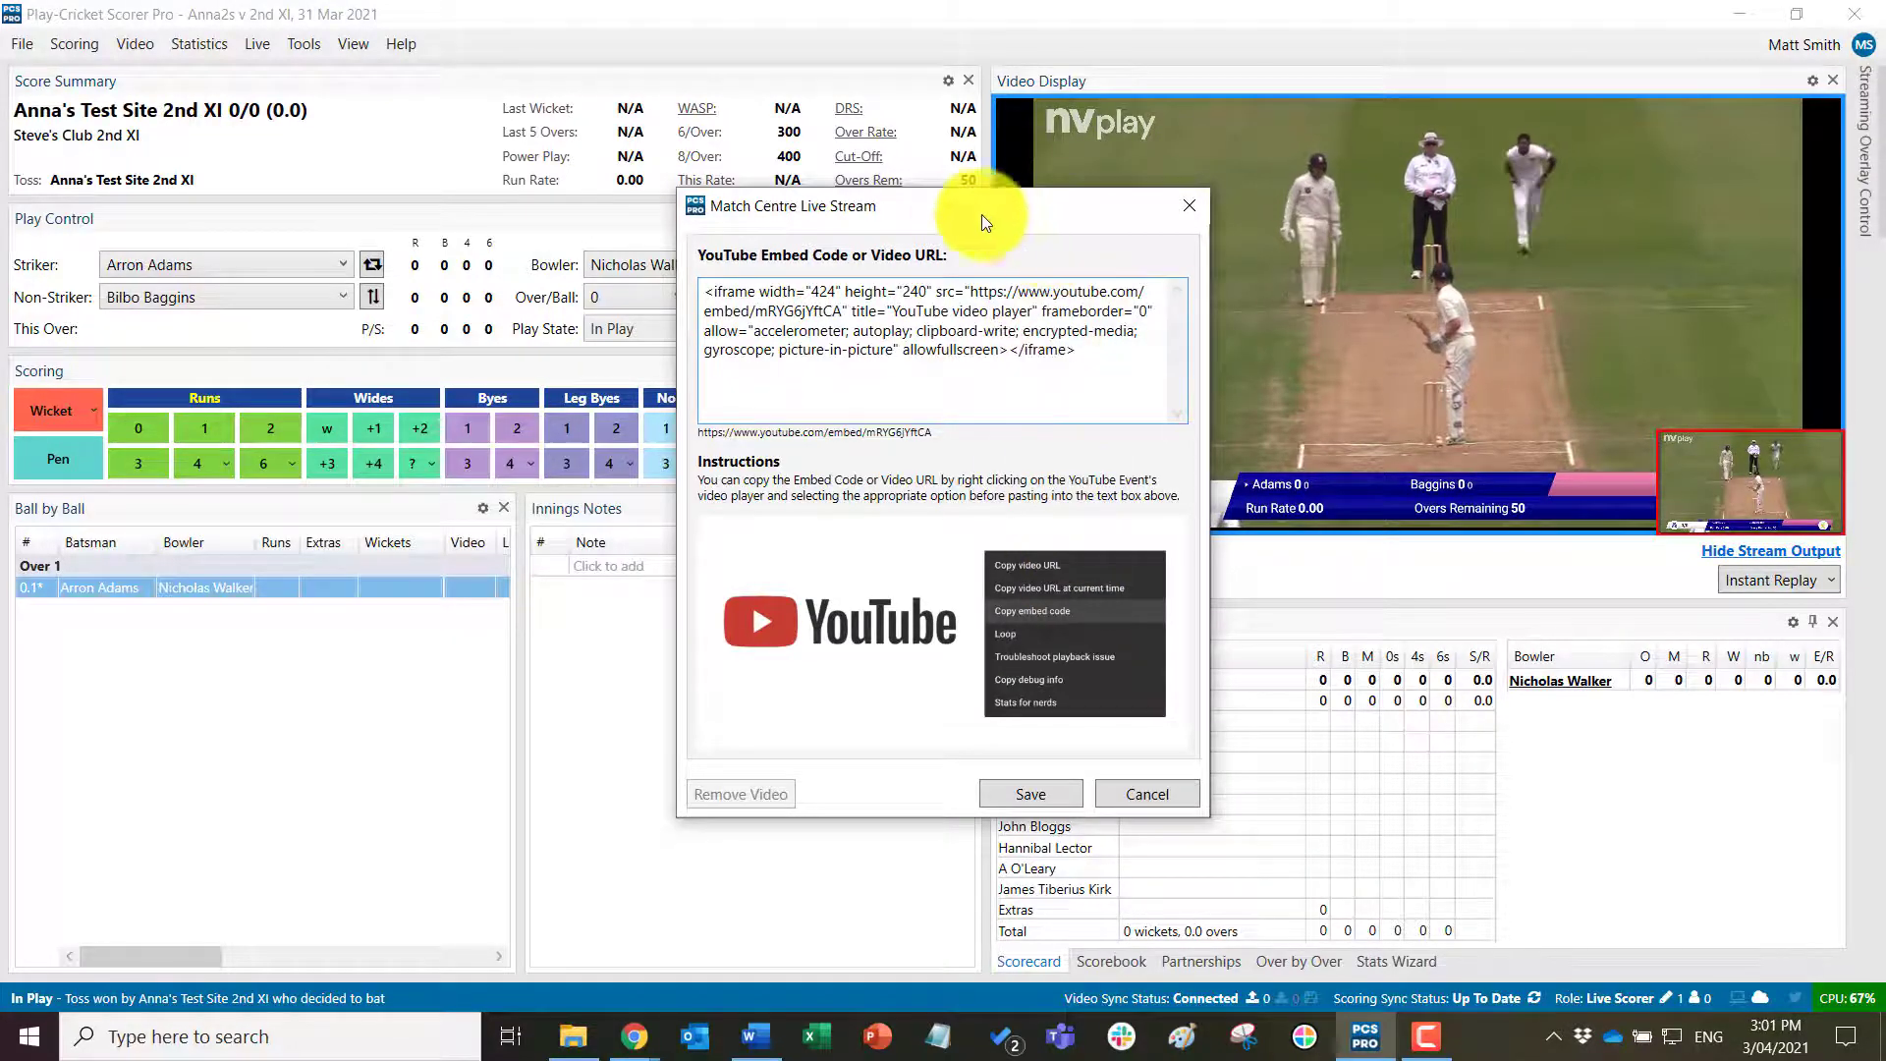
click(1030, 795)
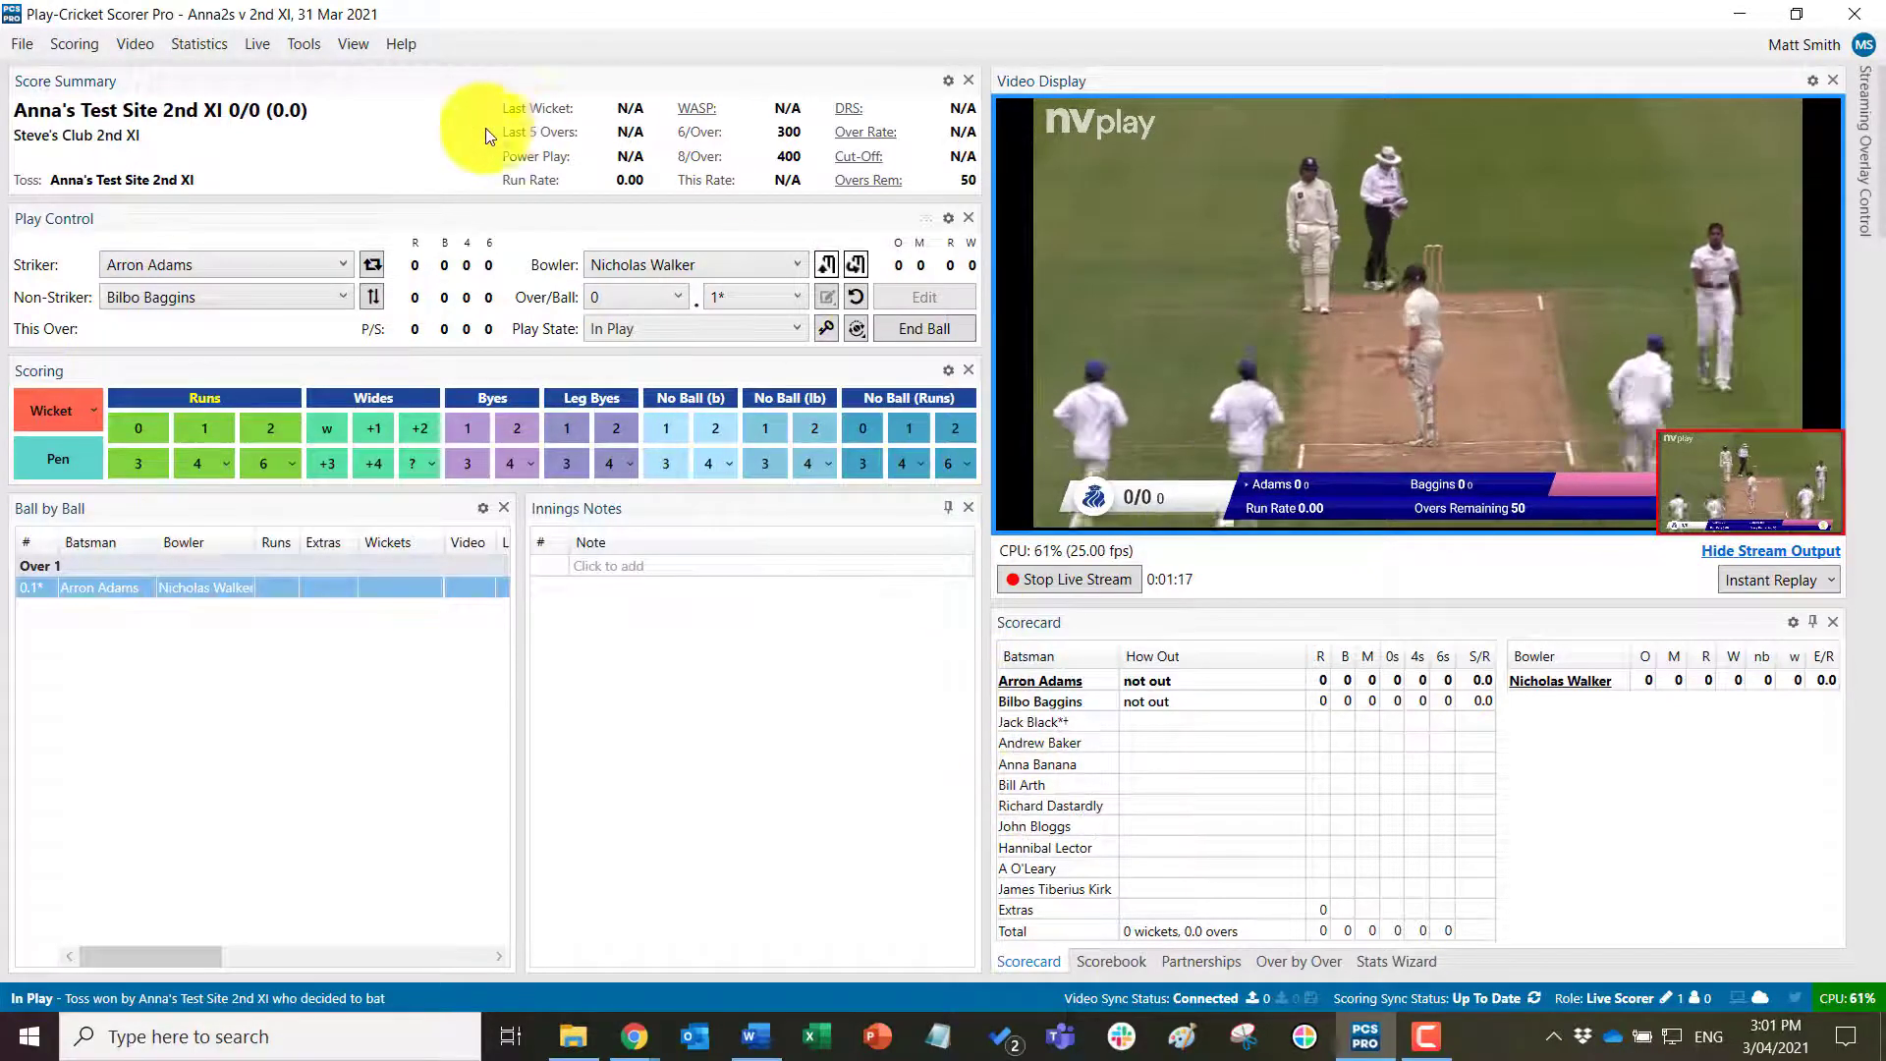